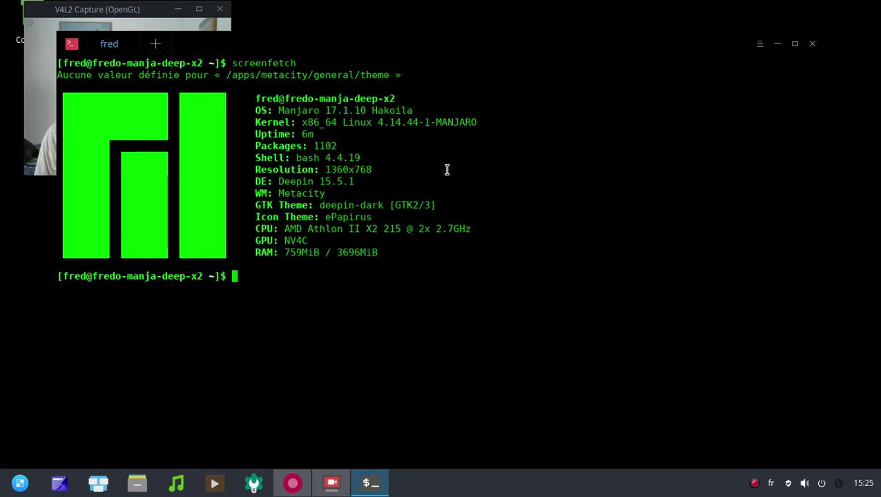
- View the pacman-mirrors.conf file in /etc with less, and close the terminal, stopping the running program
{"action": "type", "text": "less /etcp"}
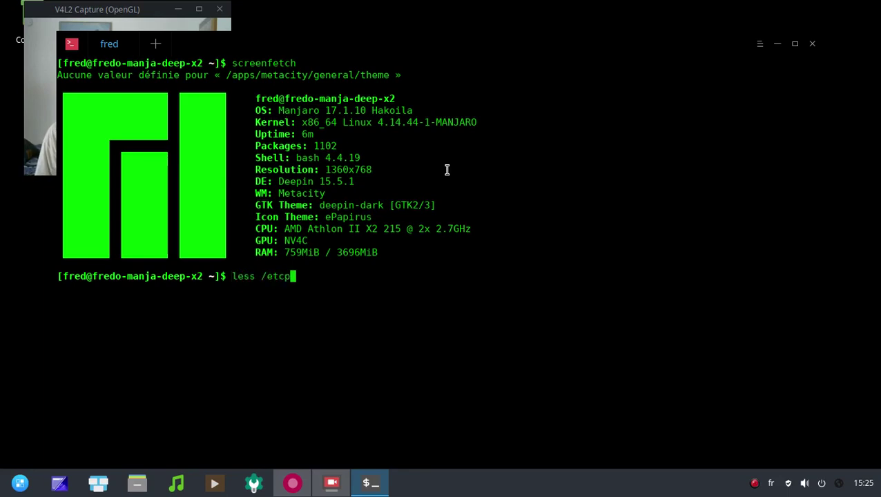
{"action": "key", "text": "BackSpace"}
{"action": "type", "text": "/pacman."}
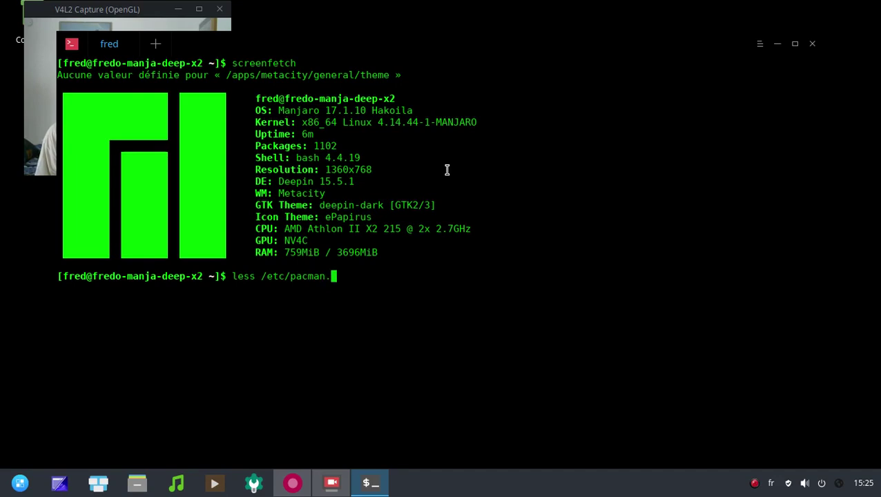
{"action": "key", "text": "BackSpace"}
{"action": "type", "text": "-mir"}
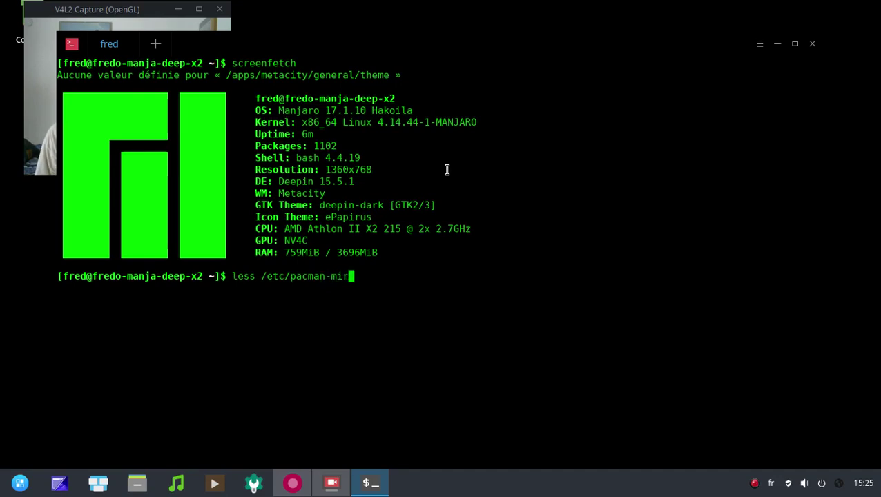
{"action": "key", "text": "Tab"}
{"action": "key", "text": "Return"}
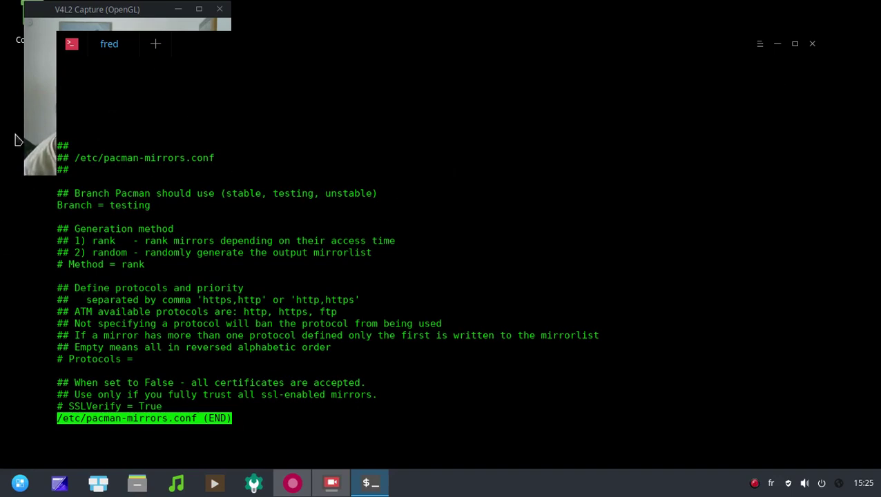
{"action": "left_click", "coordinate": [812, 44]}
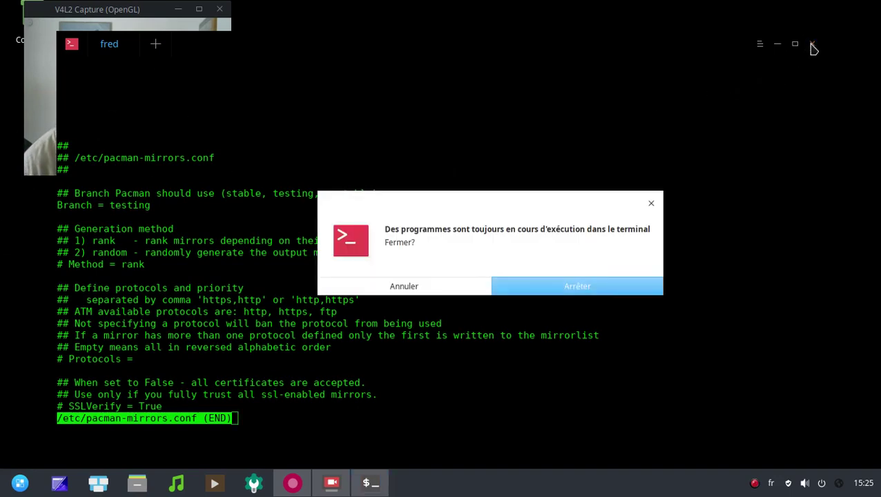
{"action": "left_click", "coordinate": [565, 288]}
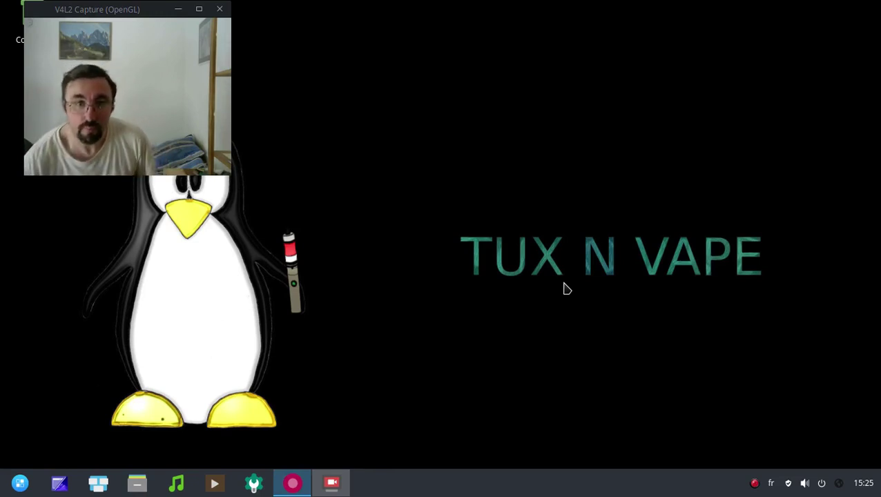
- Open the music player and add the Musique folder from the home directory to its library
{"action": "left_click", "coordinate": [177, 485]}
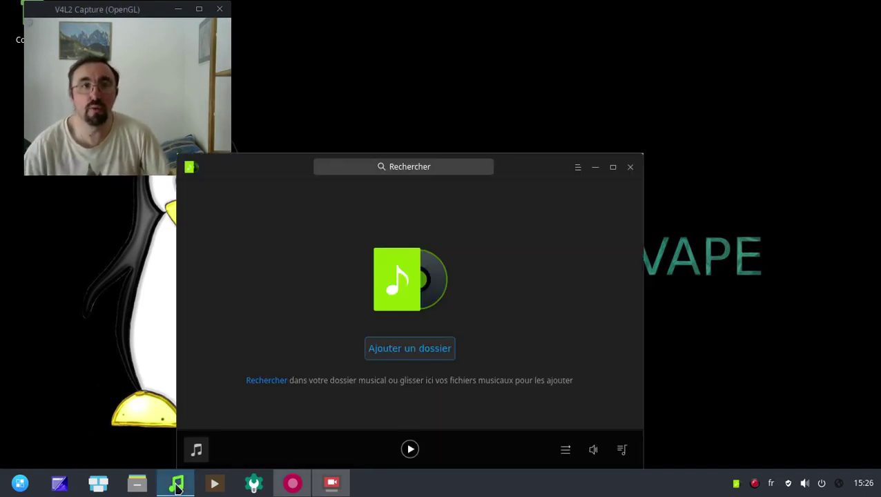
{"action": "left_click", "coordinate": [387, 350]}
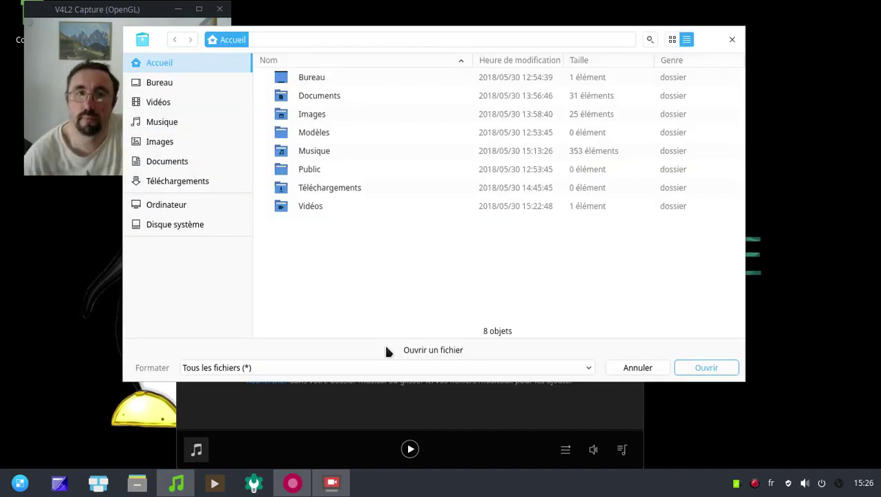
{"action": "left_click", "coordinate": [329, 151]}
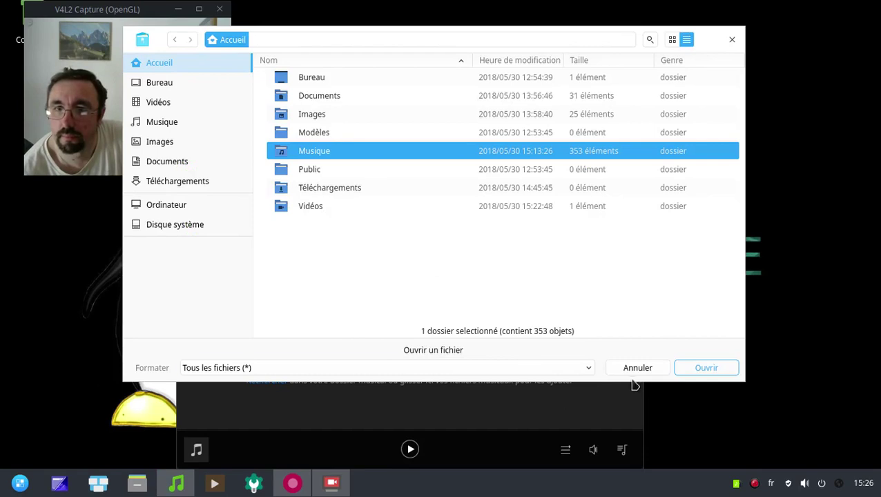
{"action": "left_click", "coordinate": [718, 369]}
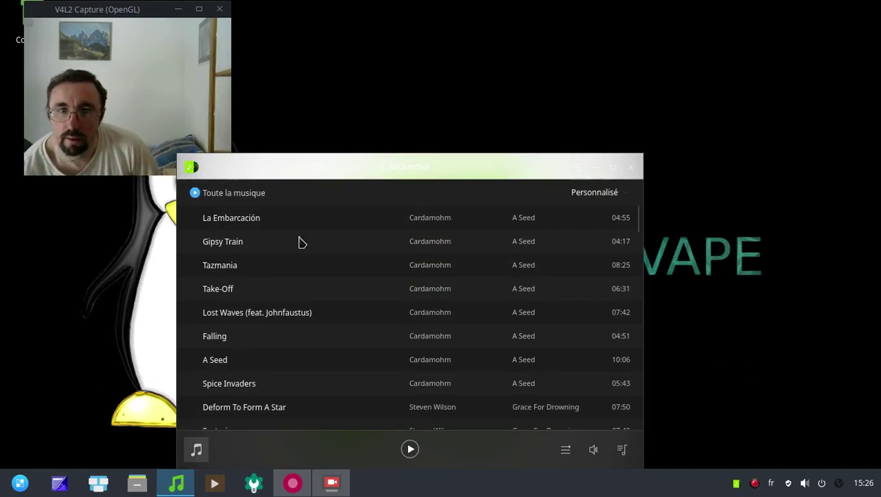
- Look through the song list of the music library, and quit the music player
{"action": "scroll", "coordinate": [331, 276], "scroll_direction": "down", "scroll_amount": 20}
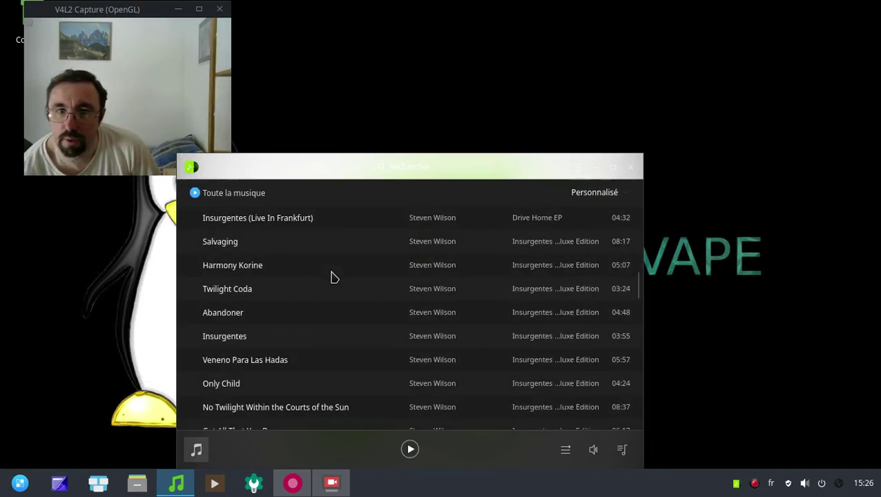
{"action": "scroll", "coordinate": [331, 277], "scroll_direction": "down", "scroll_amount": 20}
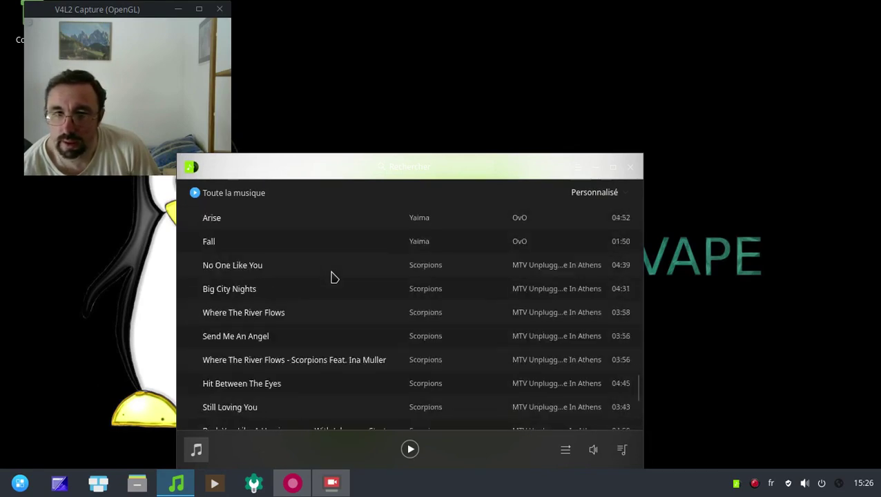
{"action": "scroll", "coordinate": [331, 277], "scroll_direction": "up", "scroll_amount": 20}
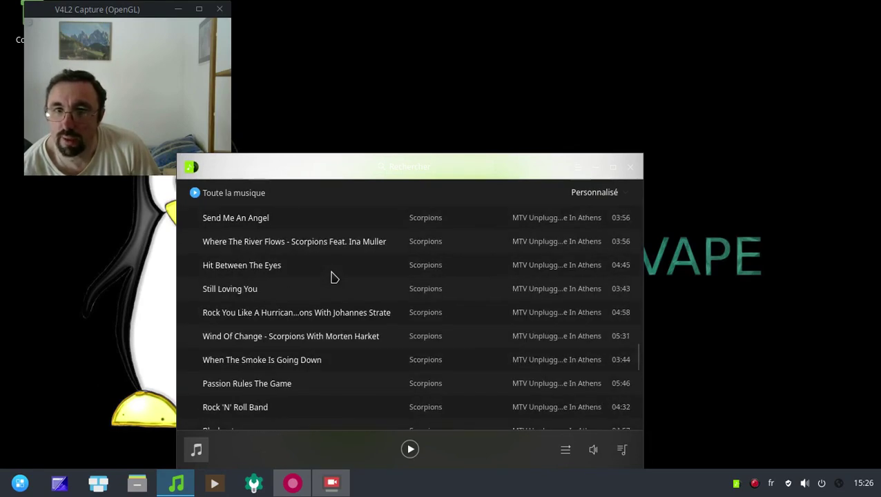
{"action": "scroll", "coordinate": [331, 276], "scroll_direction": "up", "scroll_amount": 20}
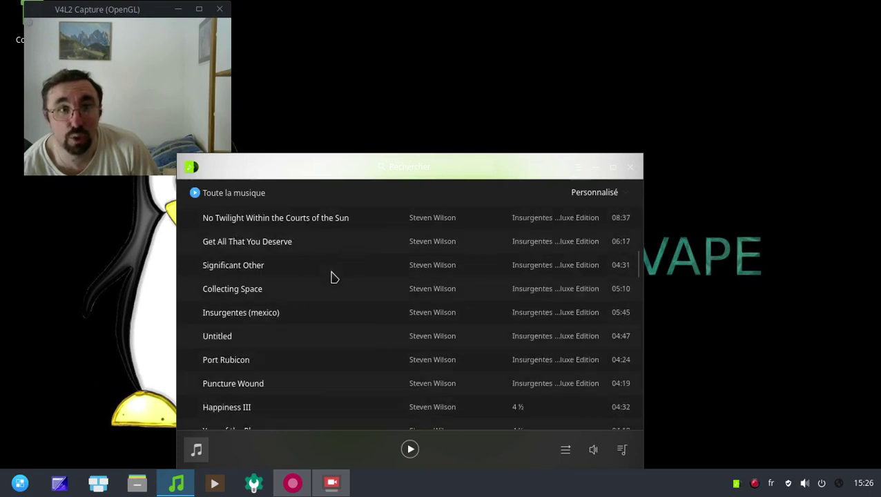
{"action": "scroll", "coordinate": [331, 276], "scroll_direction": "up", "scroll_amount": 5}
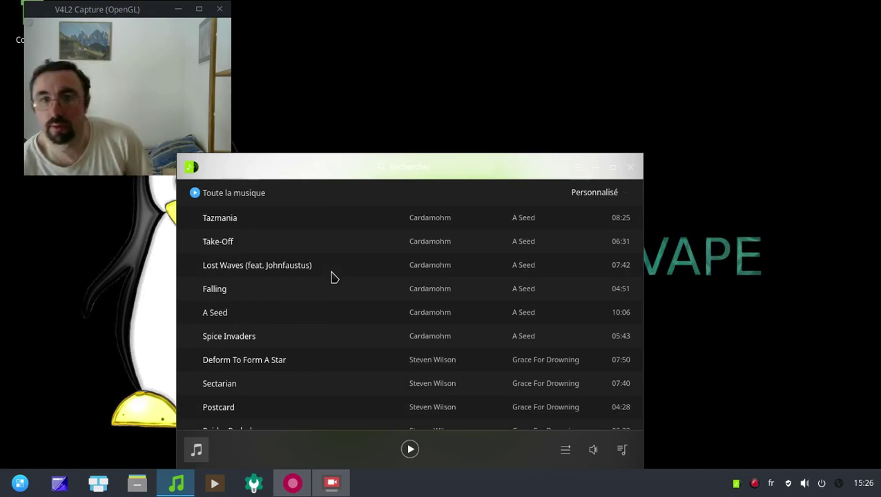
{"action": "left_click", "coordinate": [630, 167]}
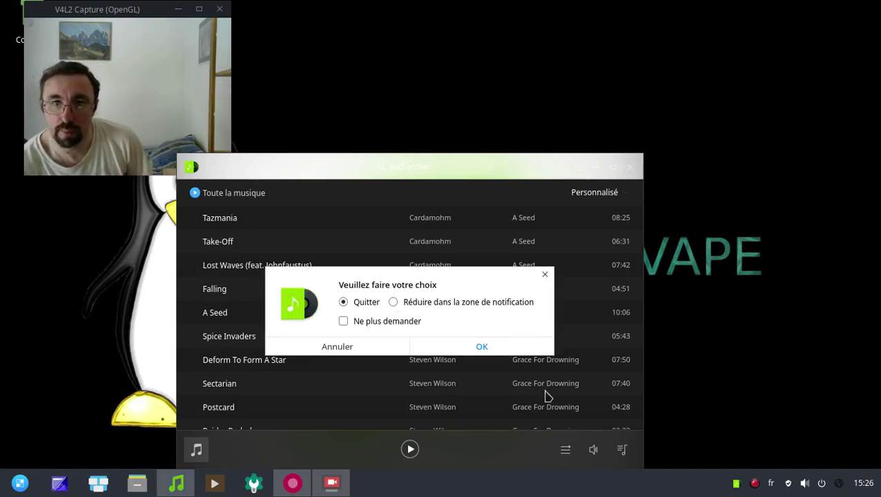
{"action": "left_click", "coordinate": [524, 347]}
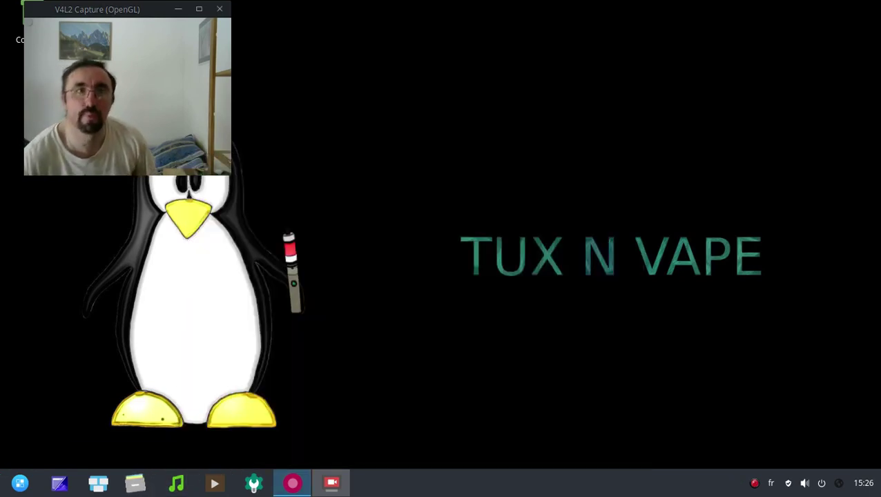
- Open the file manager, examine the properties of the Musique folder, and close the file manager
{"action": "left_click", "coordinate": [146, 486]}
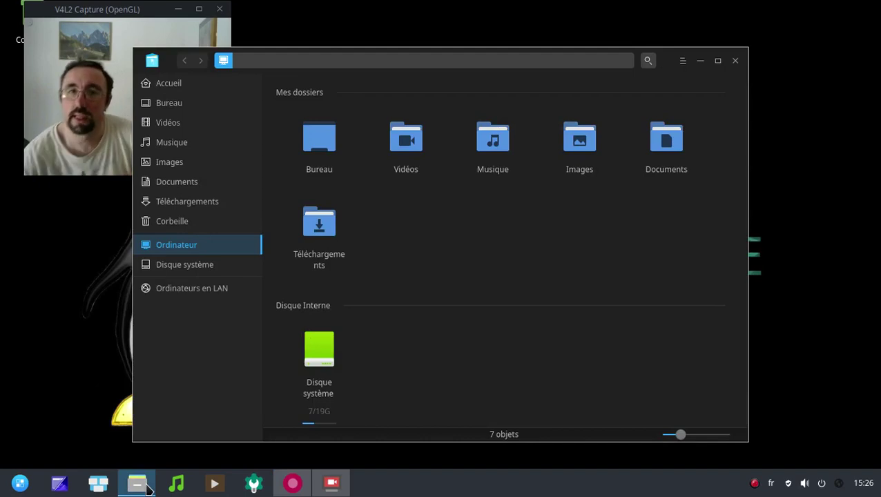
{"action": "right_click", "coordinate": [504, 163]}
{"action": "left_click", "coordinate": [523, 202]}
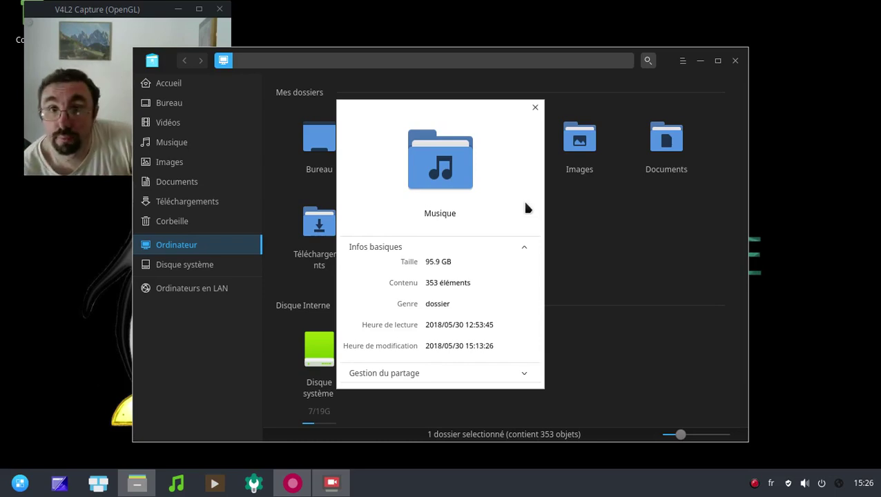
{"action": "left_click", "coordinate": [536, 108]}
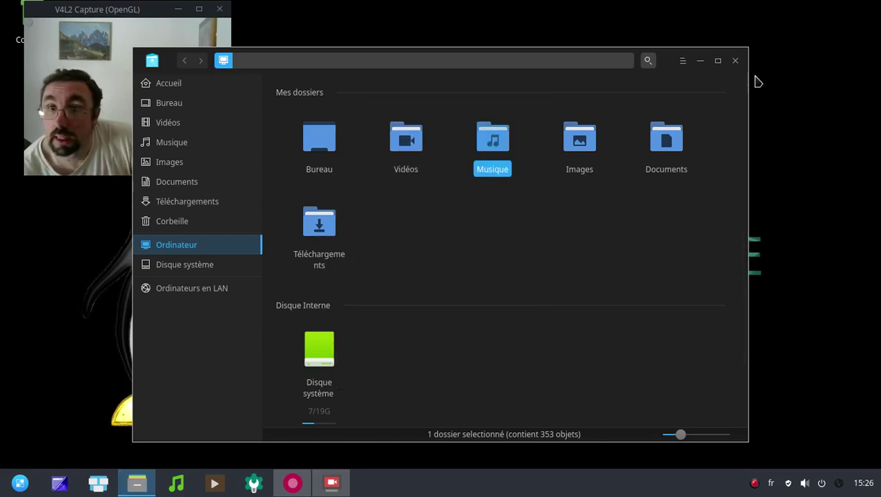
{"action": "left_click", "coordinate": [735, 60]}
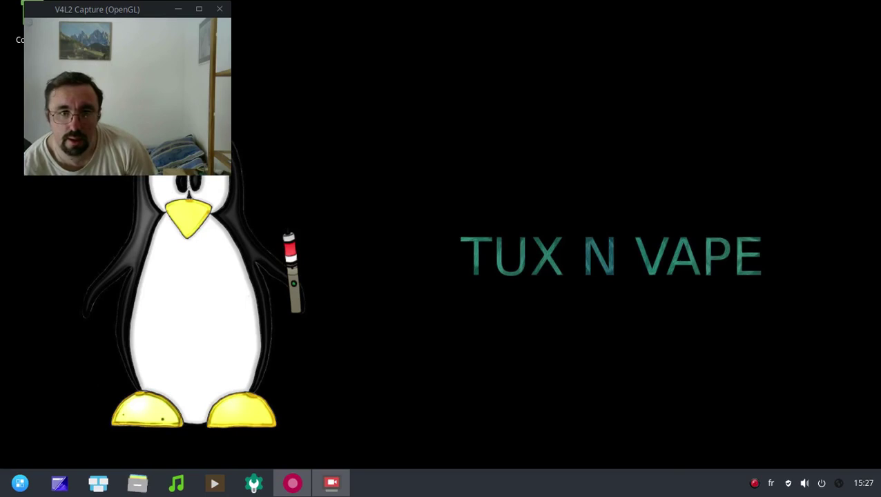
- Reopen the file manager and open the DCIM/Camera folder on the Android device's Carte SD
{"action": "left_click", "coordinate": [135, 483]}
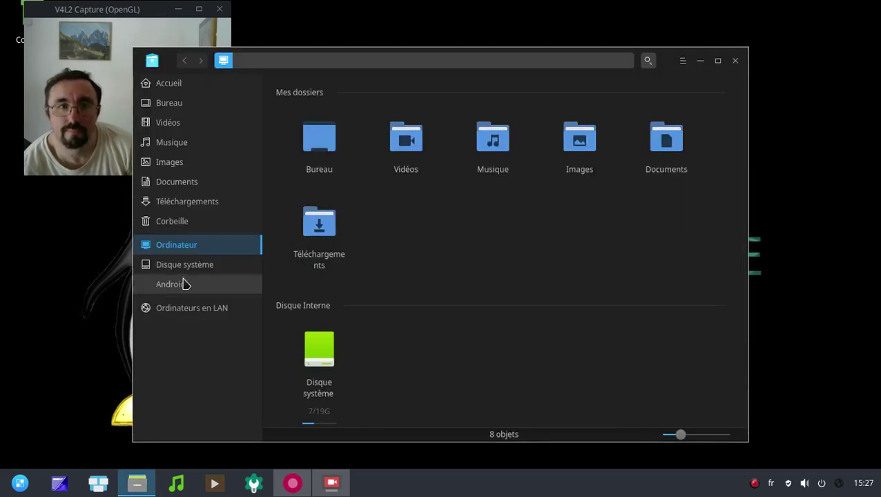
{"action": "left_click", "coordinate": [185, 286]}
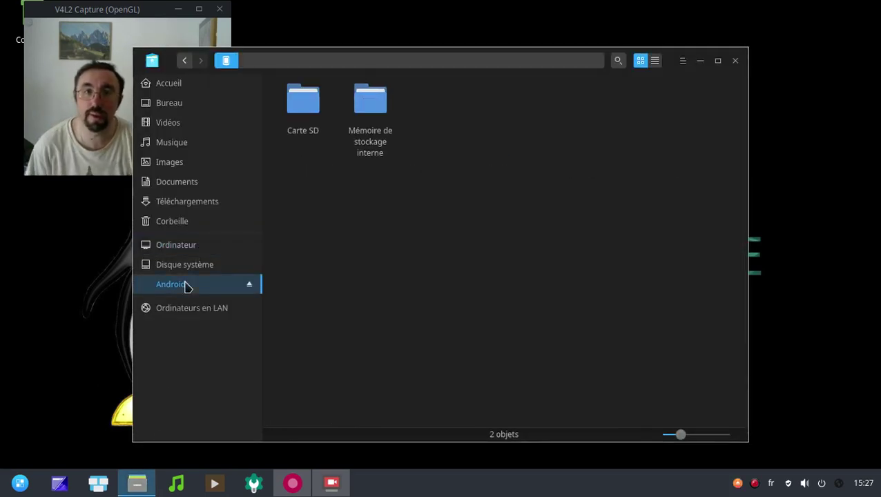
{"action": "left_click", "coordinate": [301, 109]}
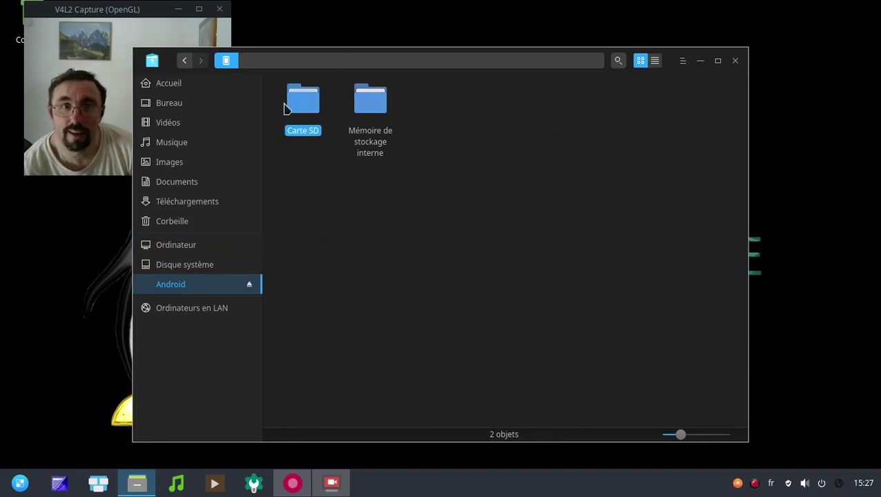
{"action": "double_click", "coordinate": [305, 107]}
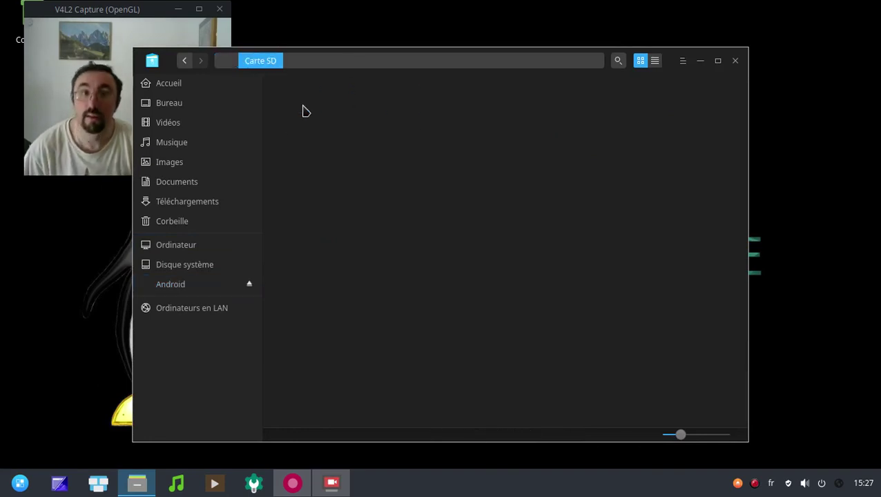
{"action": "left_click", "coordinate": [360, 110]}
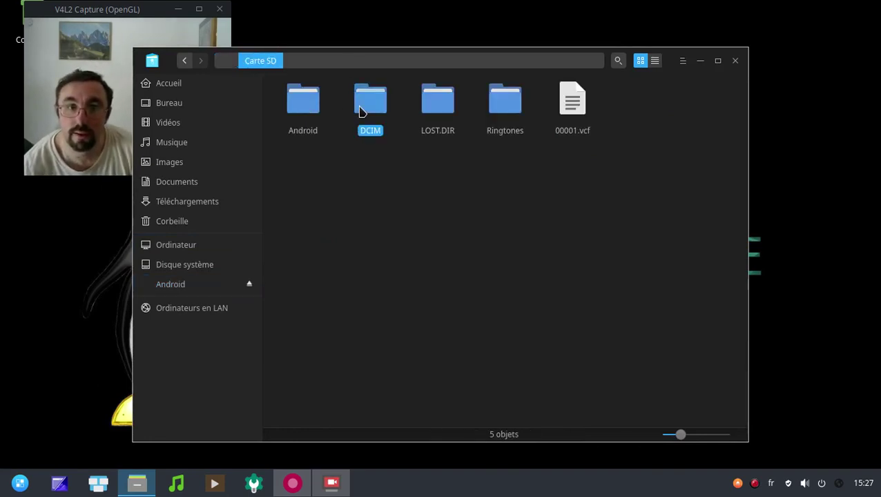
{"action": "double_click", "coordinate": [362, 112]}
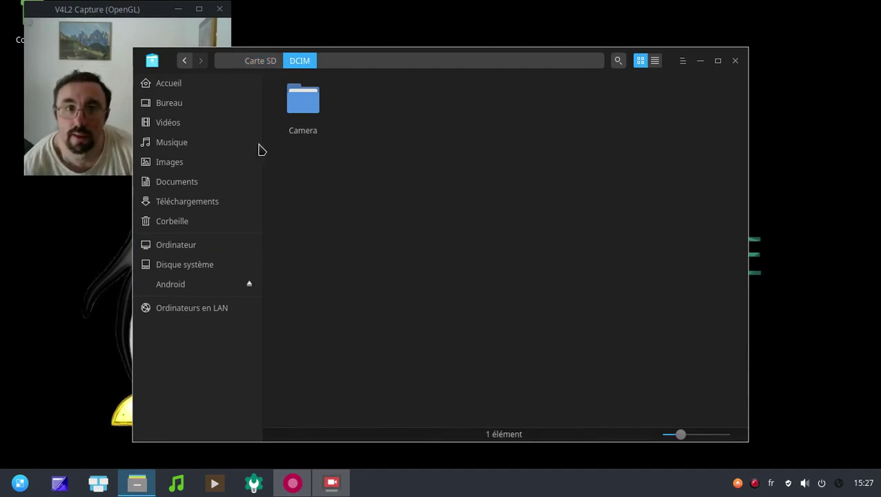
{"action": "left_click", "coordinate": [298, 124]}
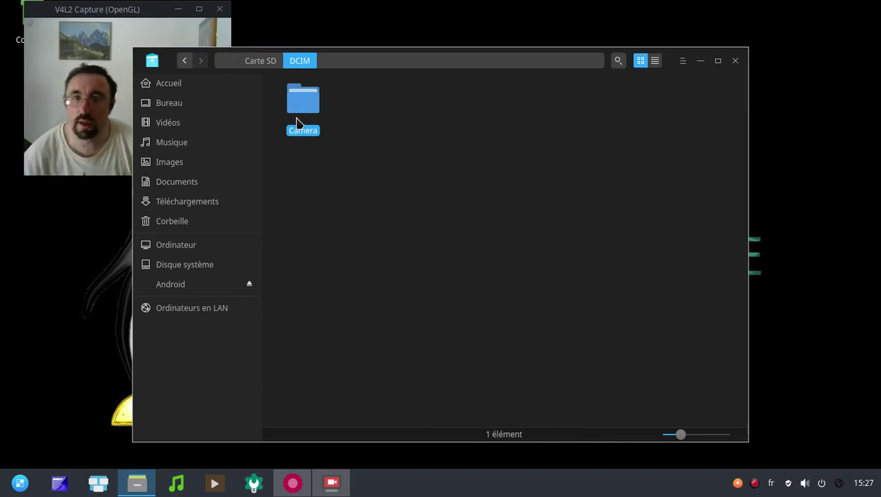
{"action": "double_click", "coordinate": [298, 123]}
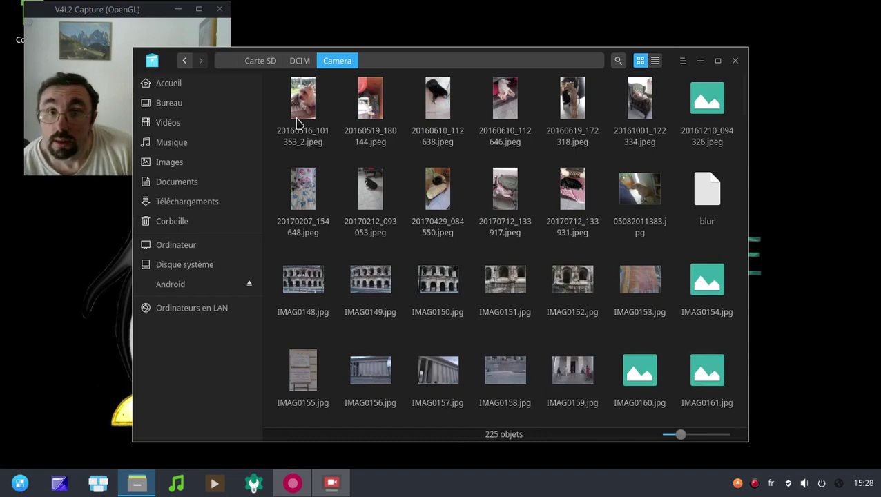
- Look through the photos in the Camera folder to the end, and bring the V4L2 Capture window to the front
{"action": "scroll", "coordinate": [614, 287], "scroll_direction": "down", "scroll_amount": 2}
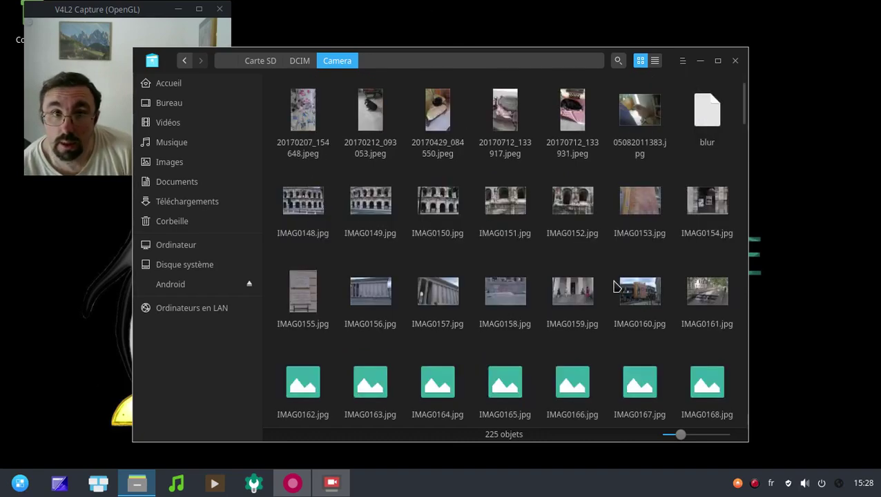
{"action": "scroll", "coordinate": [615, 286], "scroll_direction": "down", "scroll_amount": 8}
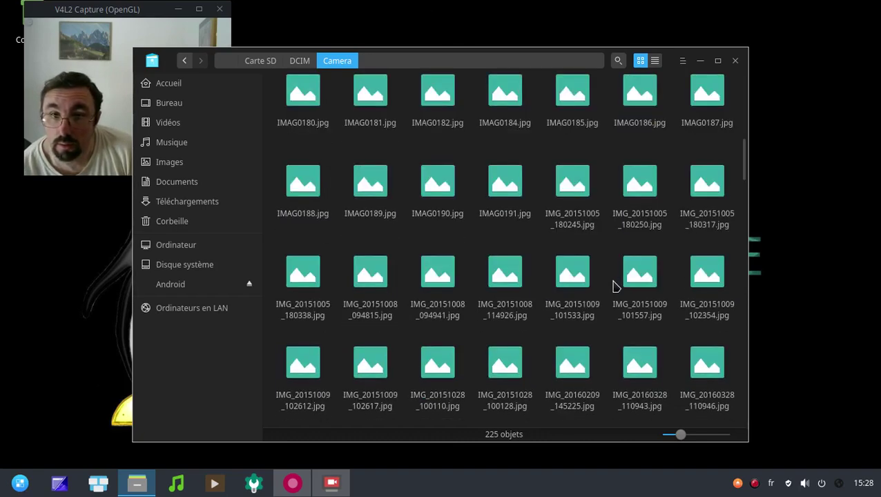
{"action": "scroll", "coordinate": [614, 287], "scroll_direction": "down", "scroll_amount": 6}
{"action": "scroll", "coordinate": [614, 286], "scroll_direction": "down", "scroll_amount": 5}
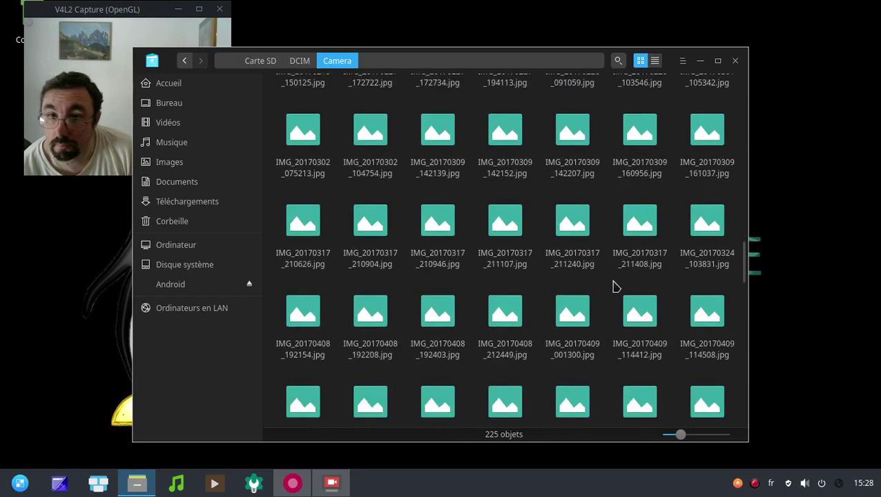
{"action": "scroll", "coordinate": [614, 287], "scroll_direction": "down", "scroll_amount": 5}
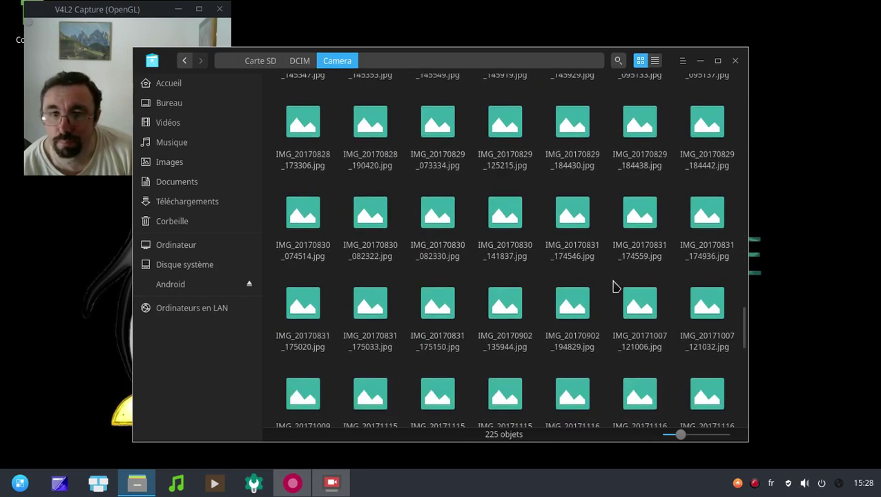
{"action": "scroll", "coordinate": [576, 69], "scroll_direction": "down", "scroll_amount": 5}
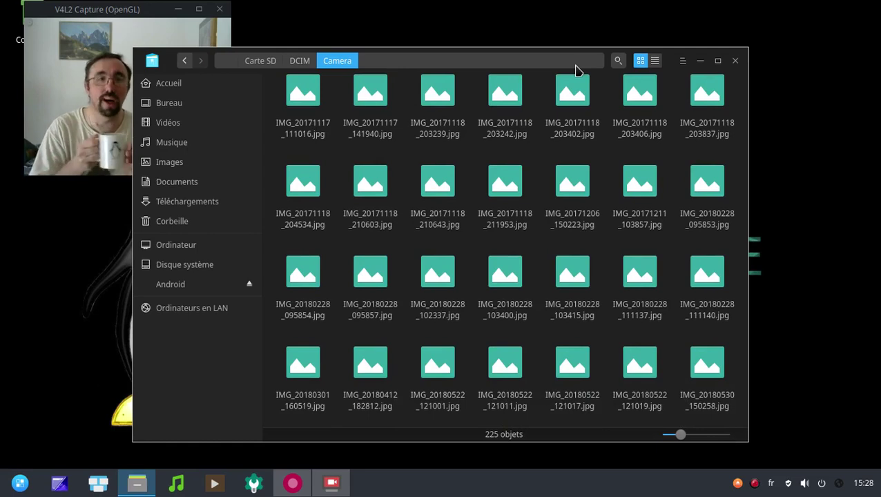
{"action": "left_click", "coordinate": [121, 9]}
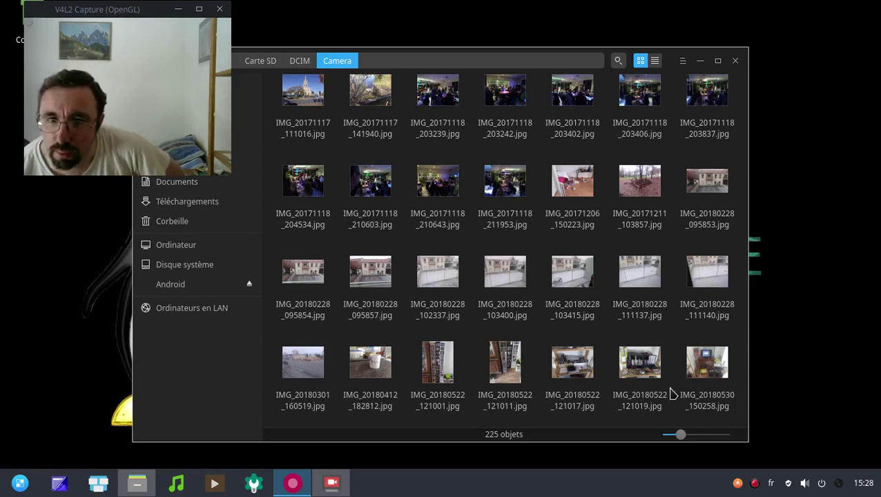
- Select and copy IMG_20180530_150258.jpg and VID_20180530_150841.mp4 in the phone's Camera folder
{"action": "scroll", "coordinate": [705, 380], "scroll_direction": "down", "scroll_amount": 1}
{"action": "left_click", "coordinate": [704, 380]}
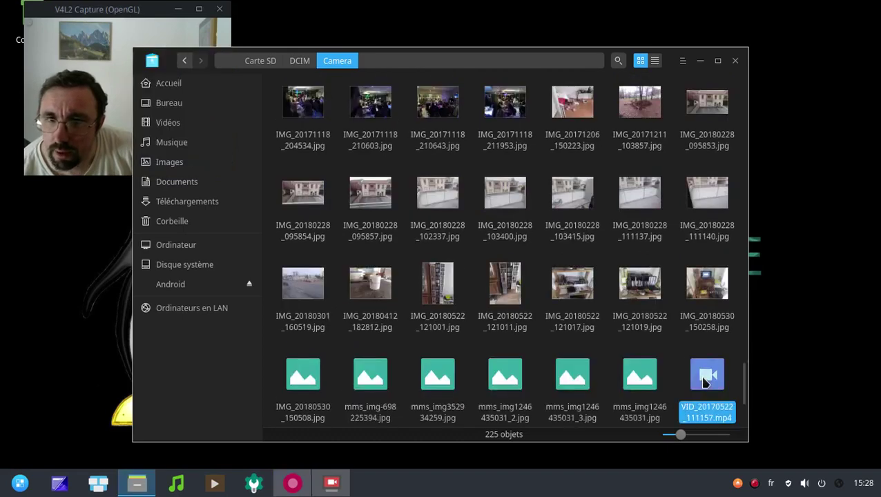
{"action": "scroll", "coordinate": [711, 295], "scroll_direction": "down", "scroll_amount": 1}
{"action": "left_click", "coordinate": [711, 284]}
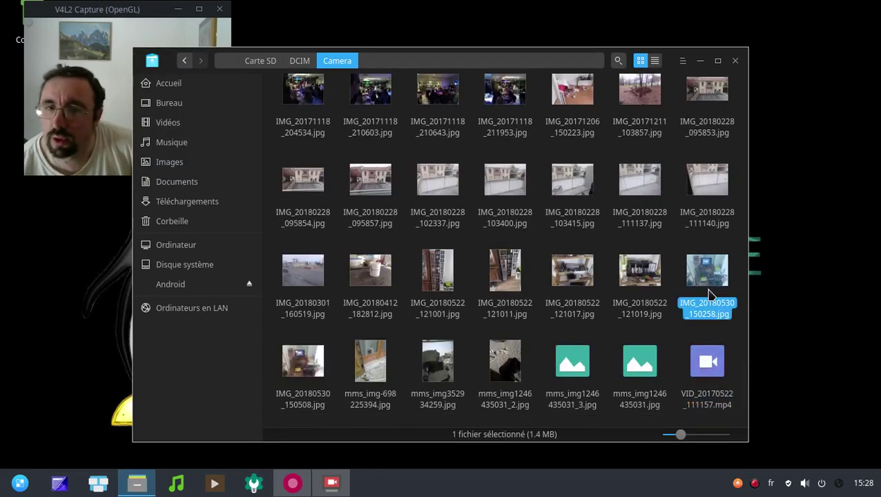
{"action": "scroll", "coordinate": [711, 296], "scroll_direction": "down", "scroll_amount": 3}
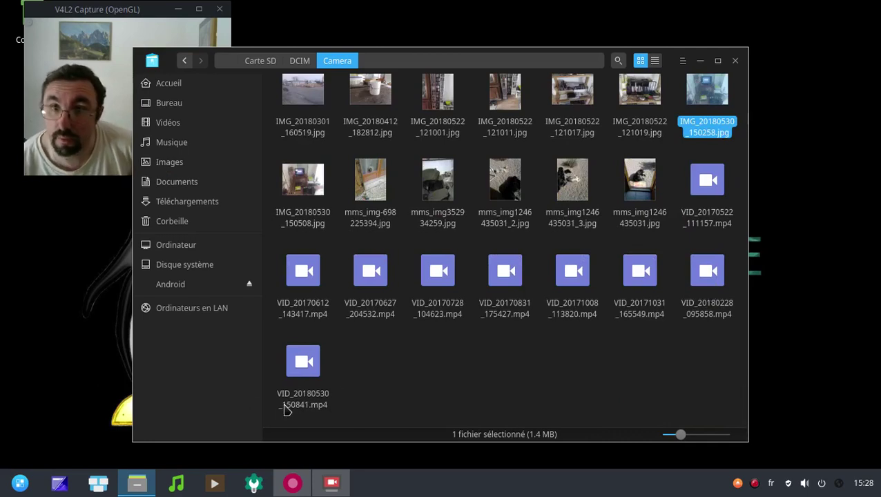
{"action": "left_click", "coordinate": [287, 408], "text": "ctrl"}
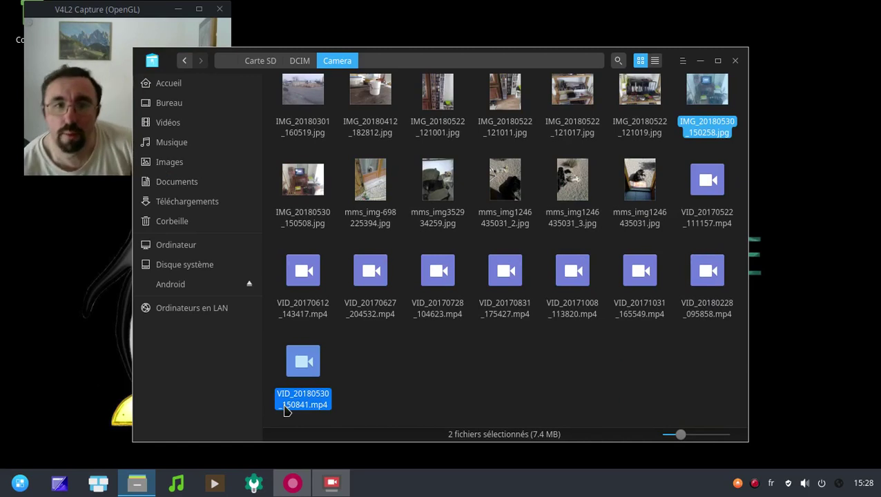
- Paste the copied photo and video into the Téléchargements folder, and eject the Android device
{"action": "left_click", "coordinate": [214, 201]}
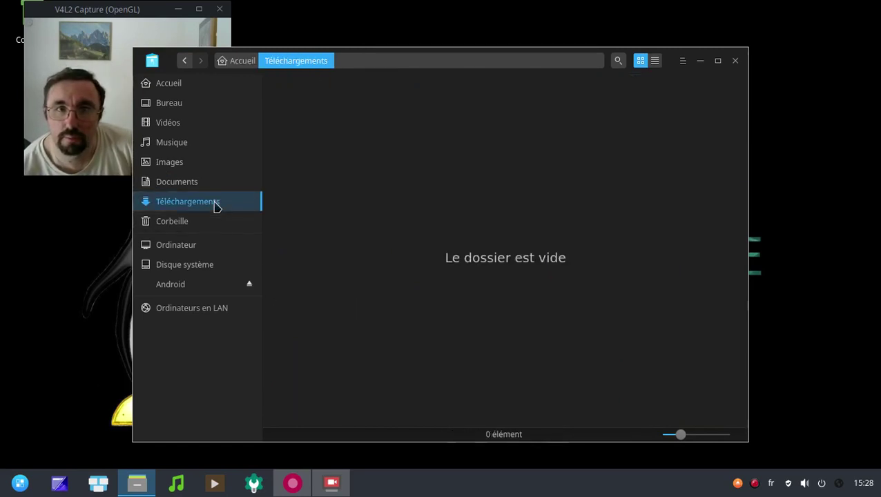
{"action": "right_click", "coordinate": [406, 235]}
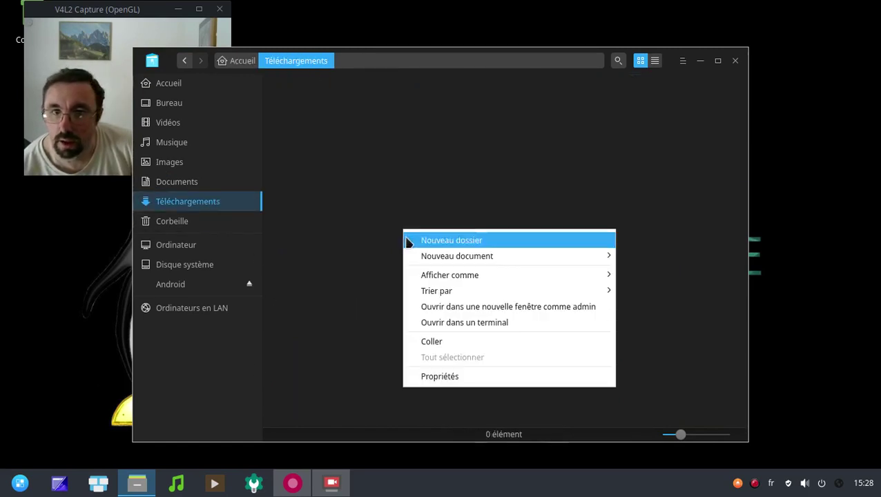
{"action": "left_click", "coordinate": [431, 342]}
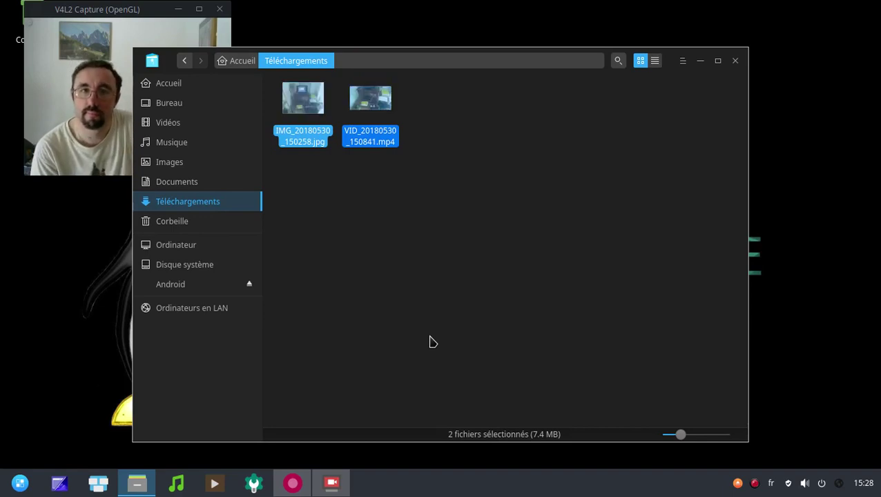
{"action": "left_click", "coordinate": [431, 341]}
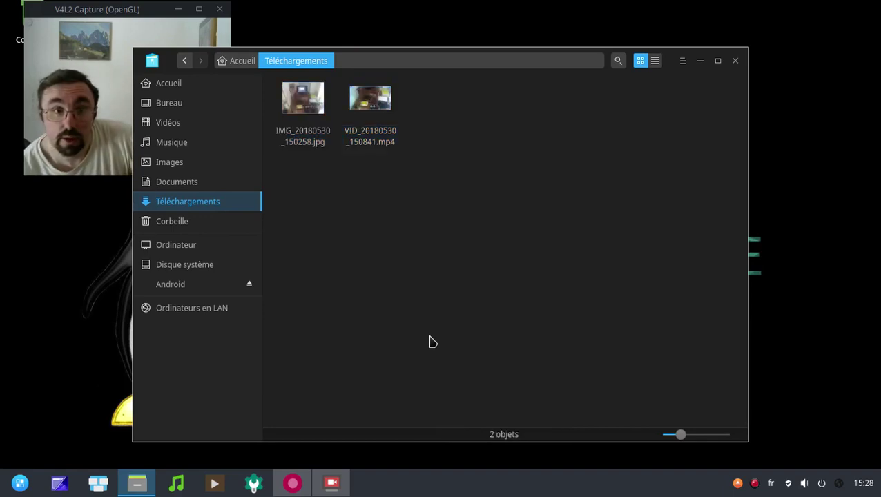
{"action": "left_click", "coordinate": [251, 288]}
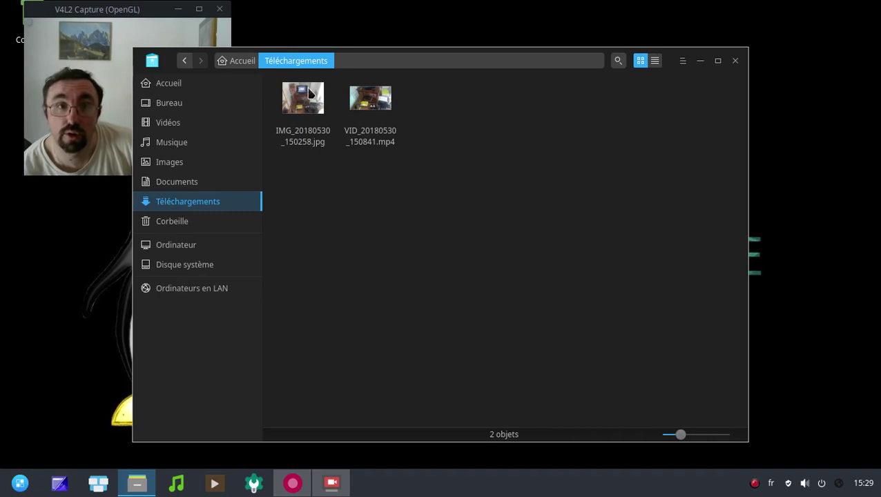
- View IMG_20180530_150258.jpg in the image viewer, and close the viewer
{"action": "left_click", "coordinate": [310, 94]}
{"action": "double_click", "coordinate": [311, 94]}
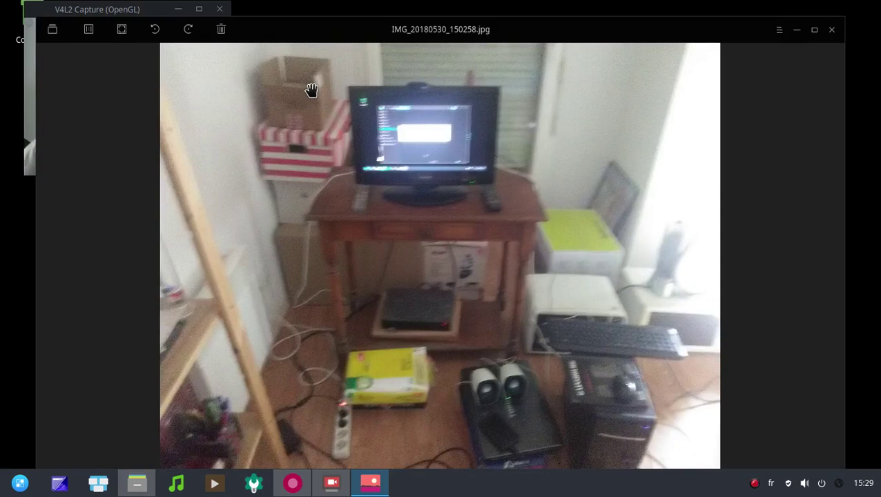
{"action": "left_click", "coordinate": [832, 29]}
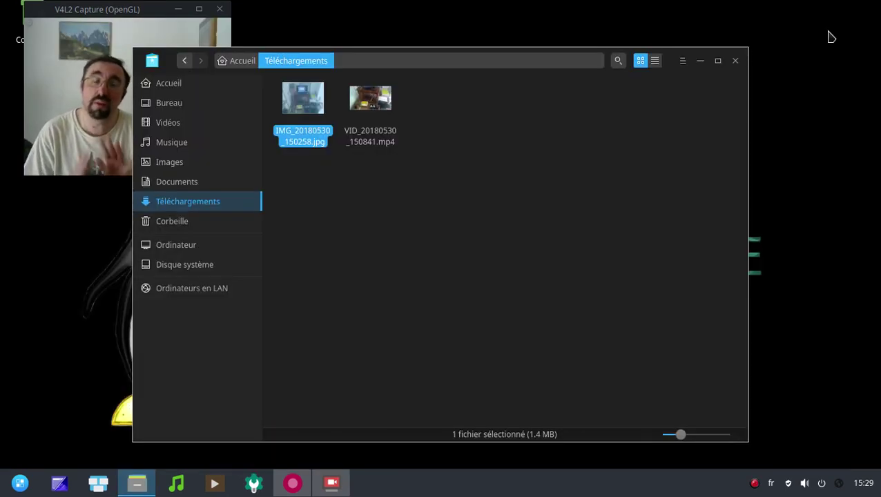
- Examine the properties of VID_20180530_150841.mp4, including the programs it can be opened with, and close them
{"action": "right_click", "coordinate": [367, 90]}
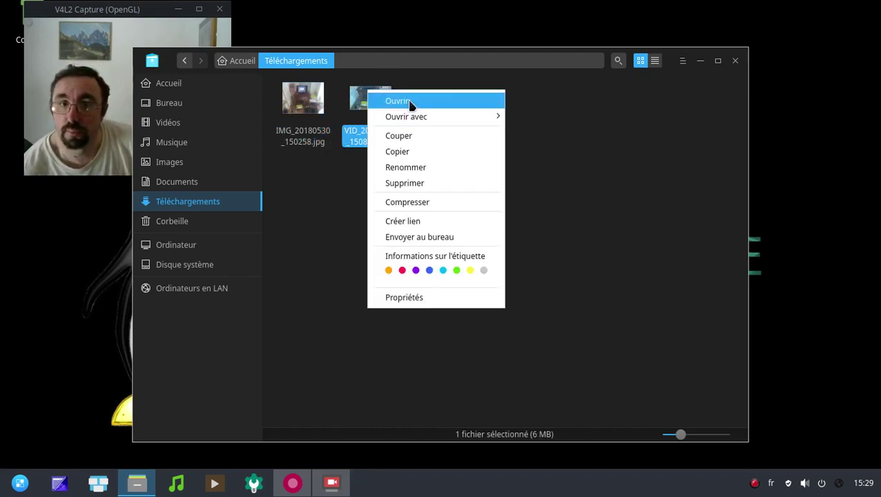
{"action": "left_click", "coordinate": [417, 299]}
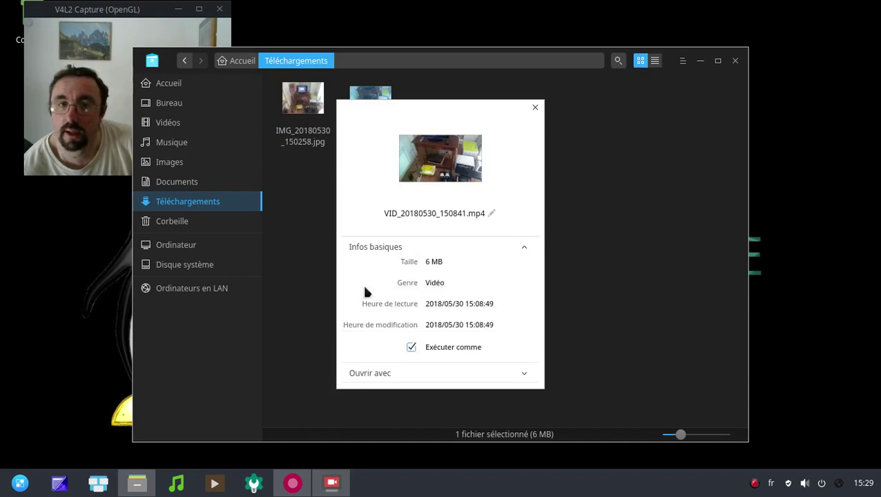
{"action": "left_click", "coordinate": [487, 377]}
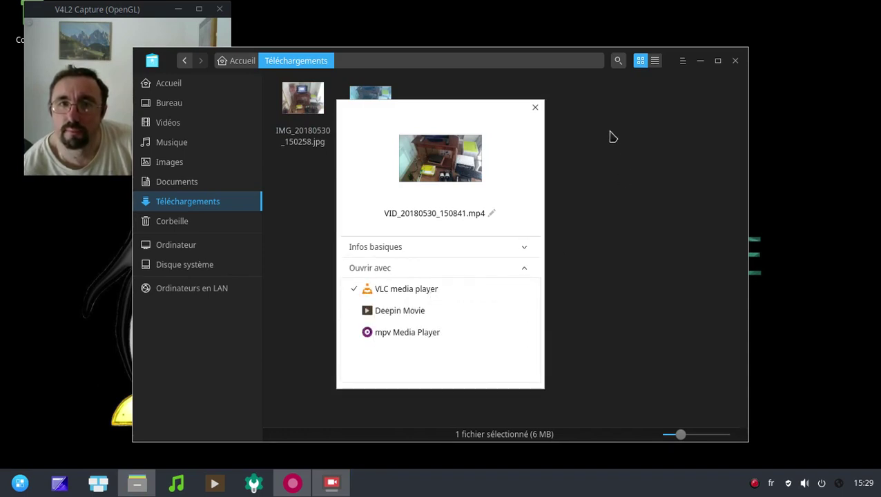
{"action": "left_click", "coordinate": [536, 108]}
{"action": "left_click", "coordinate": [395, 92]}
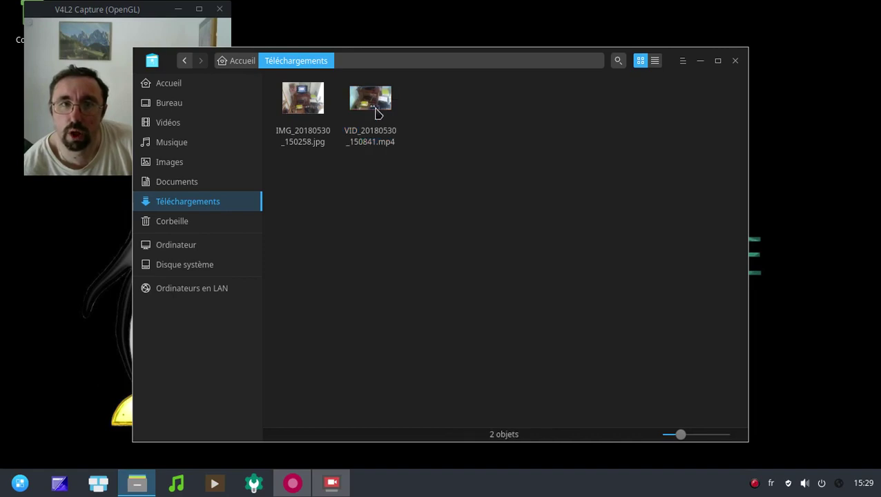
- Try playing VID_20180530_150841.mp4 in VLC media player and in Deepin Movie
{"action": "double_click", "coordinate": [378, 114]}
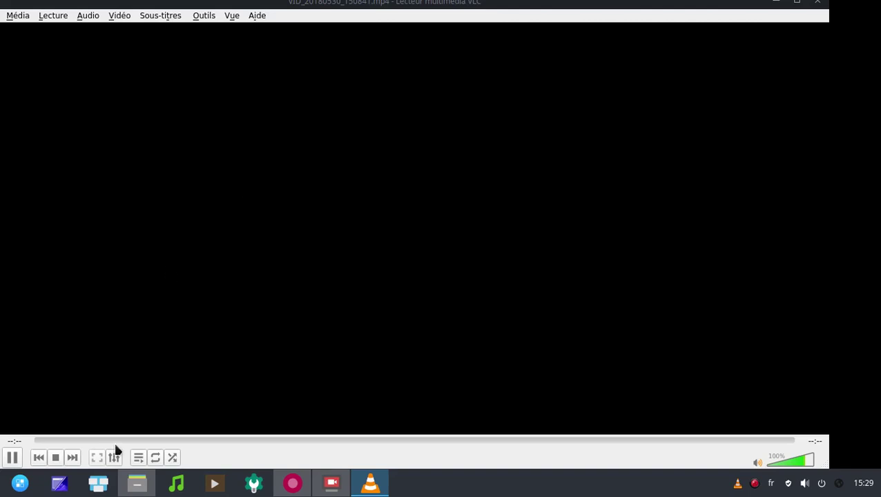
{"action": "left_click", "coordinate": [818, 3]}
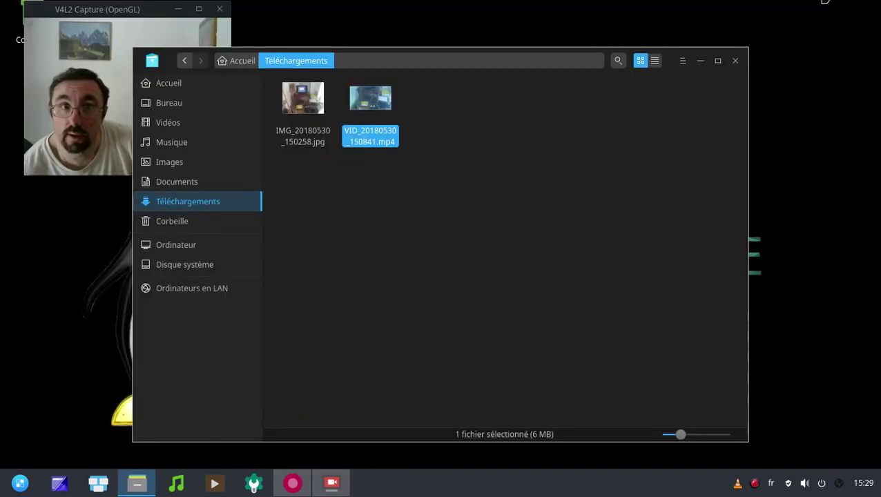
{"action": "right_click", "coordinate": [387, 112]}
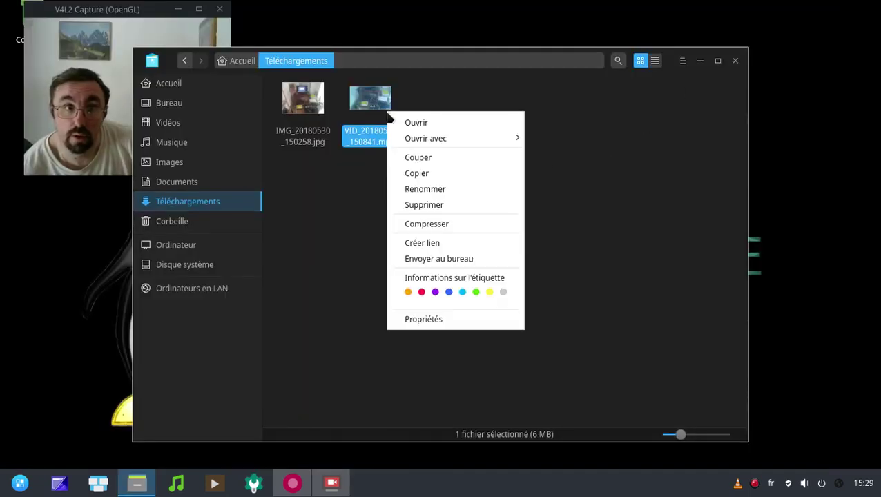
{"action": "mouse_move", "coordinate": [483, 138]}
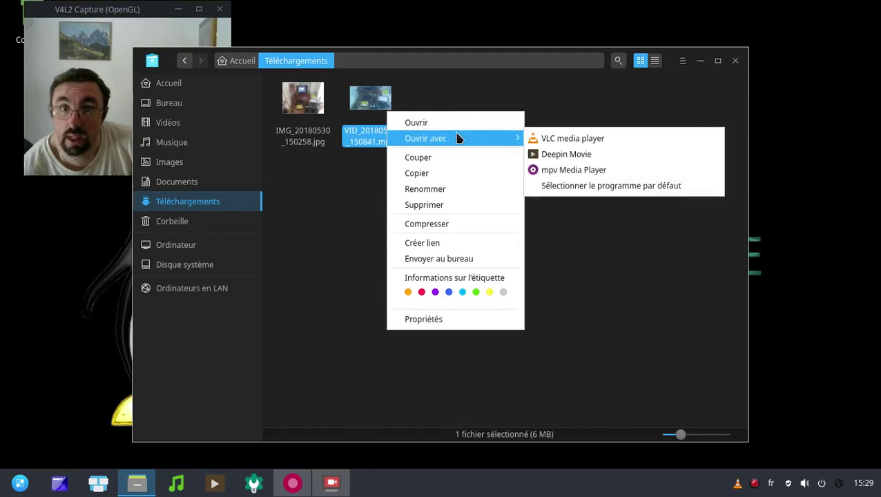
{"action": "left_click", "coordinate": [620, 153]}
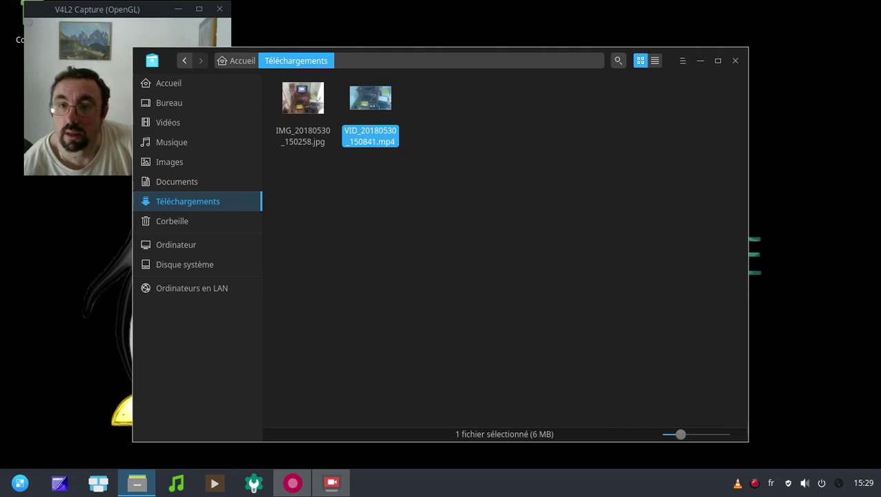
- Try to quit the VLC instance still running in the background, and close the file manager
{"action": "right_click", "coordinate": [737, 484]}
{"action": "left_click", "coordinate": [711, 464]}
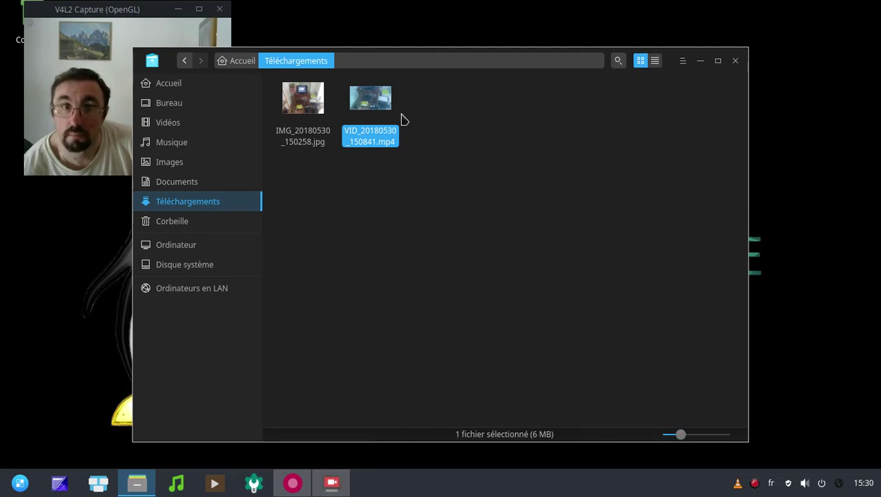
{"action": "left_click", "coordinate": [466, 129]}
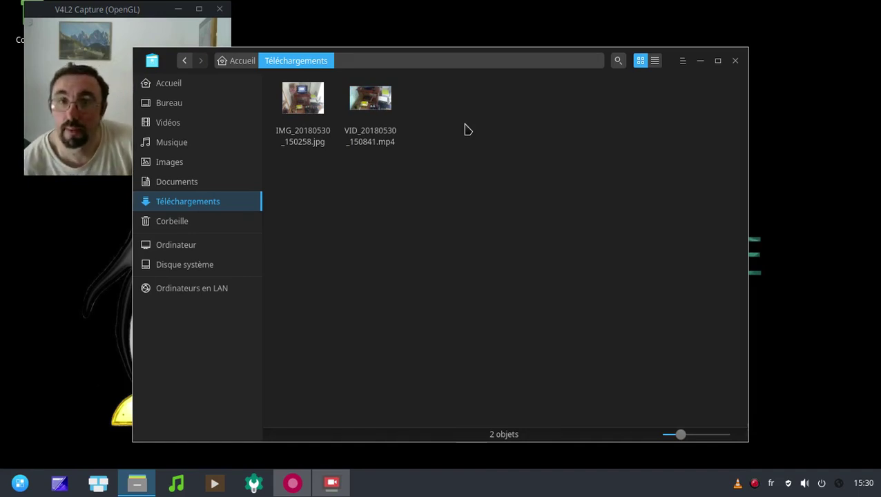
{"action": "left_click", "coordinate": [735, 60]}
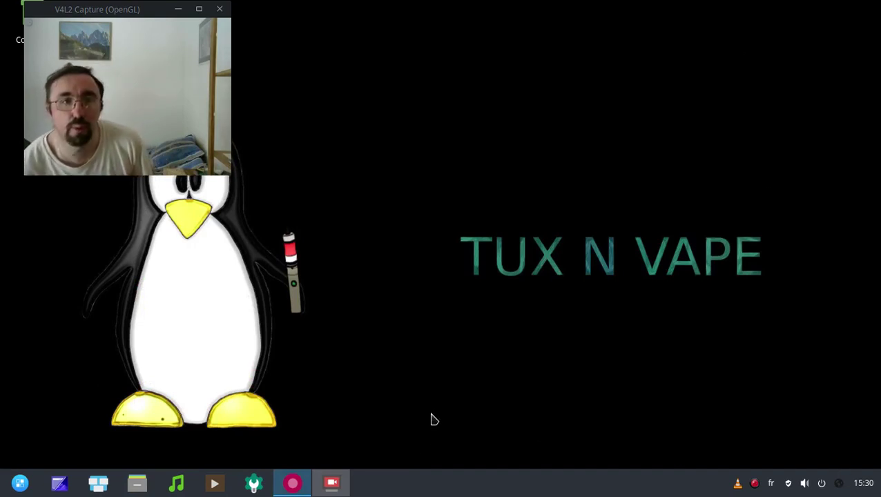
{"action": "left_click", "coordinate": [19, 488]}
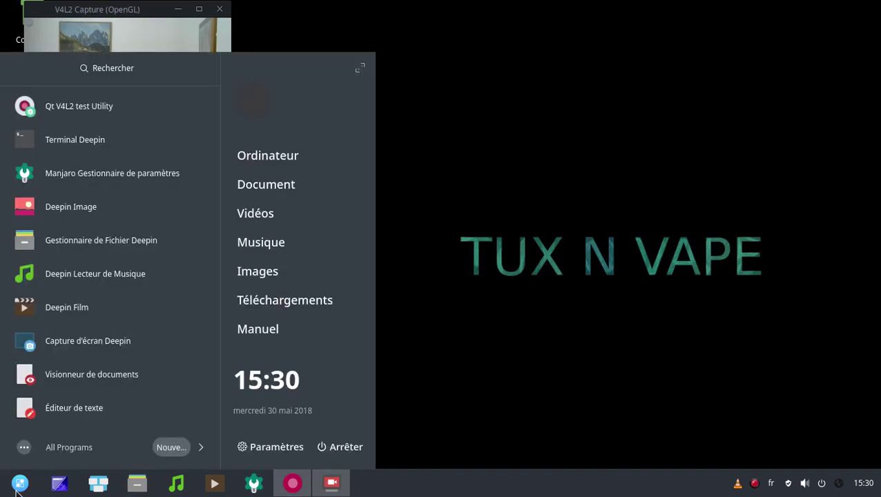
{"action": "type", "text": "chr"}
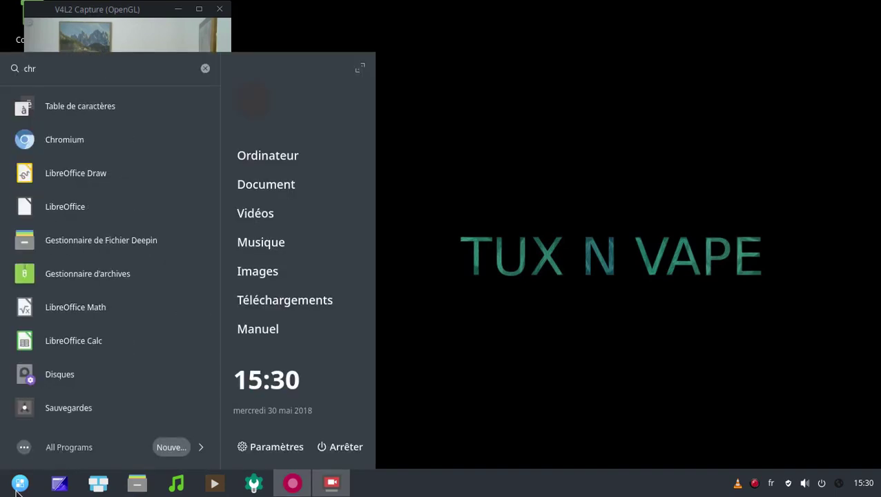
{"action": "type", "text": "o"}
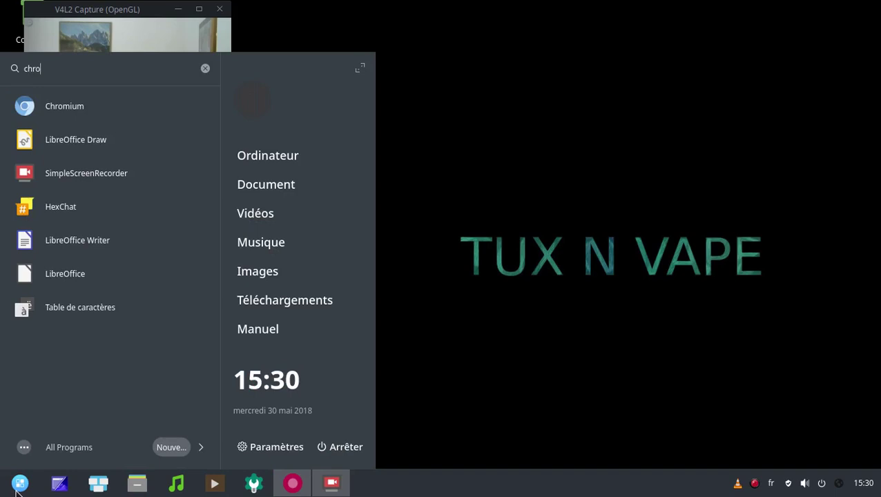
{"action": "left_click", "coordinate": [19, 488]}
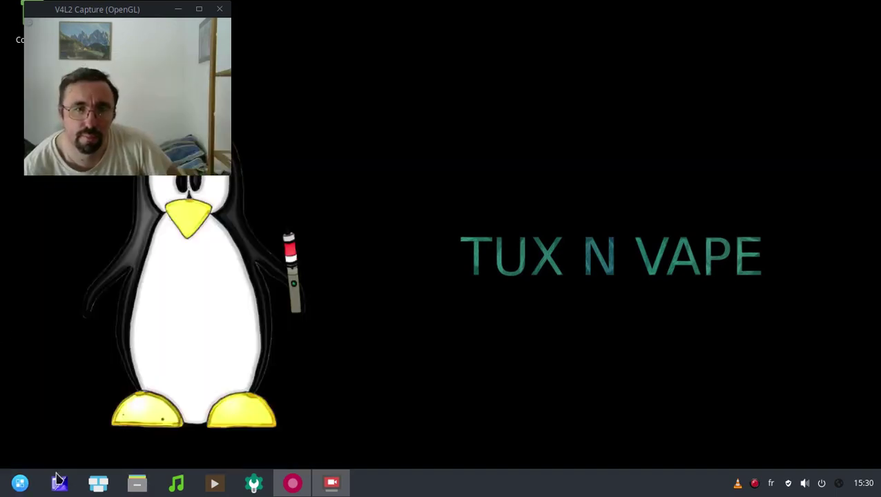
- Search the installed applications for "chro" and launch Chromium
{"action": "left_click", "coordinate": [20, 483]}
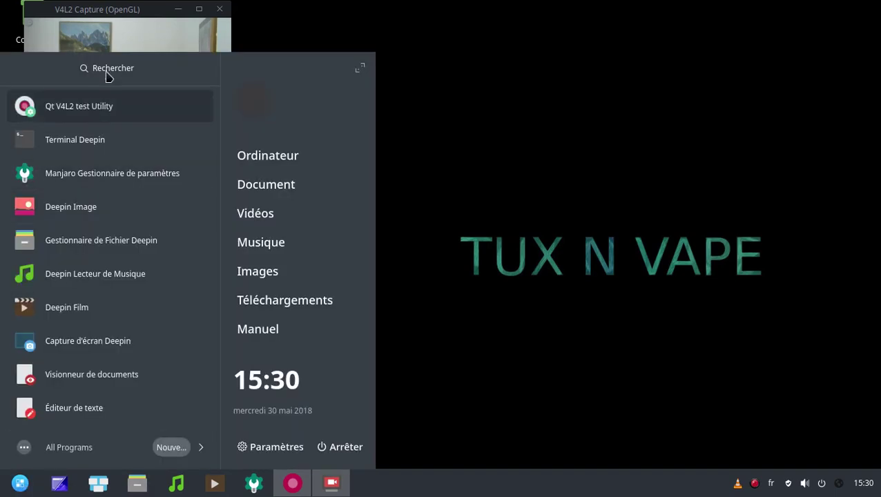
{"action": "type", "text": "chro"}
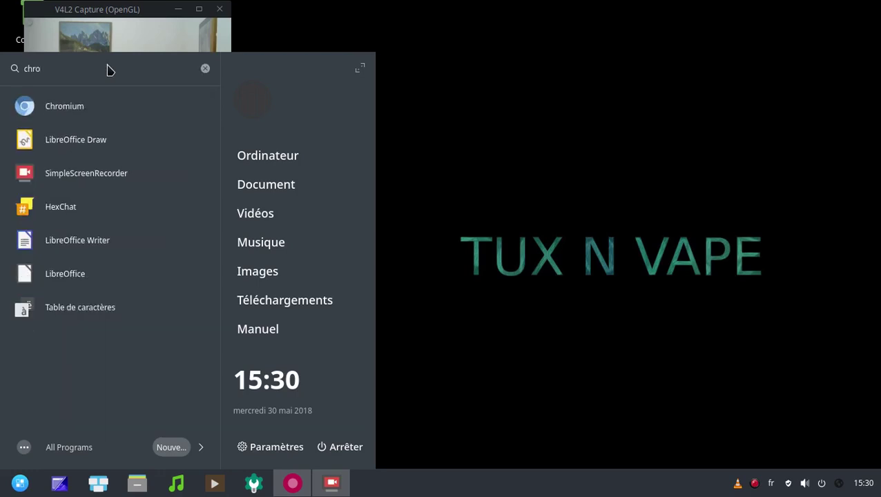
{"action": "left_click", "coordinate": [94, 102]}
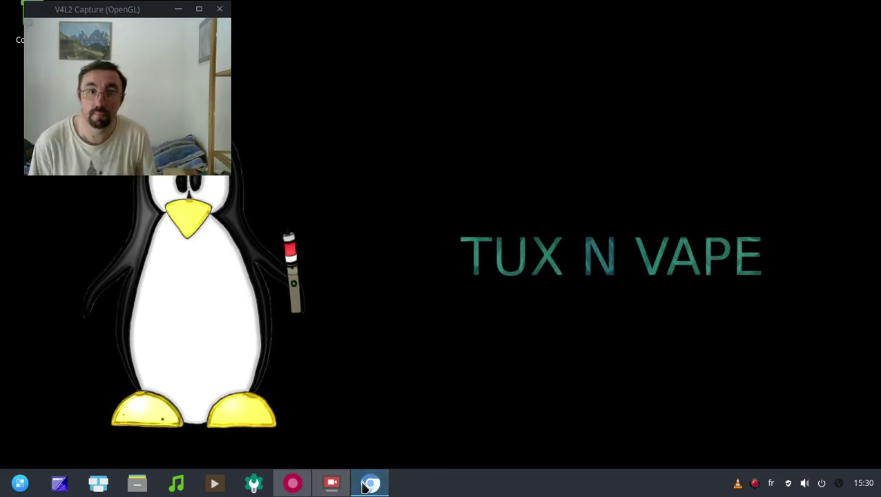
- Try to bring the untitled Chromium window to the front, and force Chromium to quit
{"action": "key", "text": "alt+Tab"}
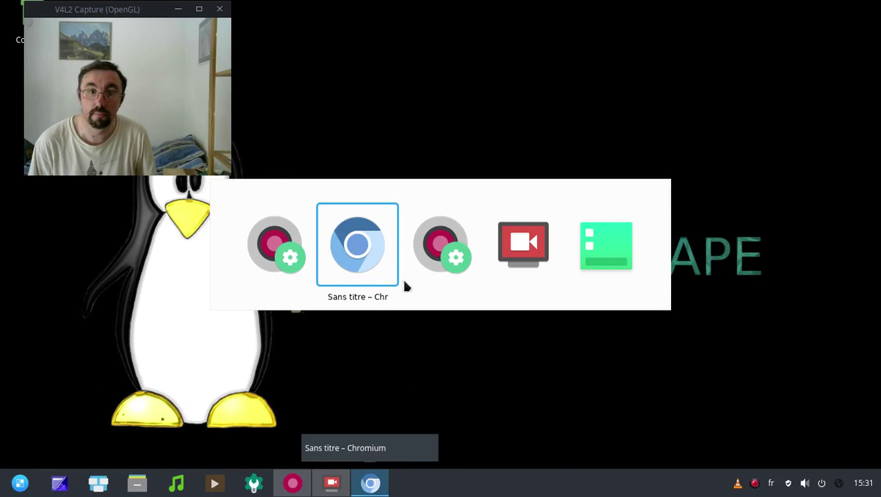
{"action": "left_click", "coordinate": [368, 486]}
{"action": "right_click", "coordinate": [364, 488]}
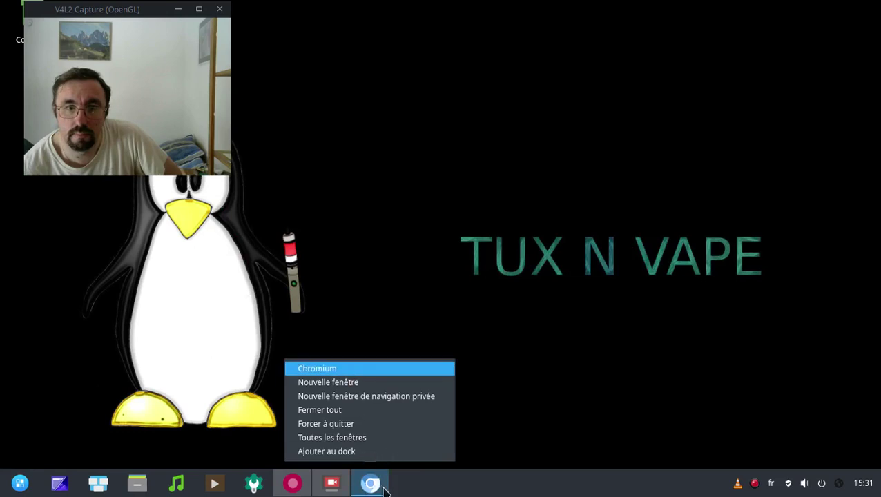
{"action": "mouse_move", "coordinate": [378, 491]}
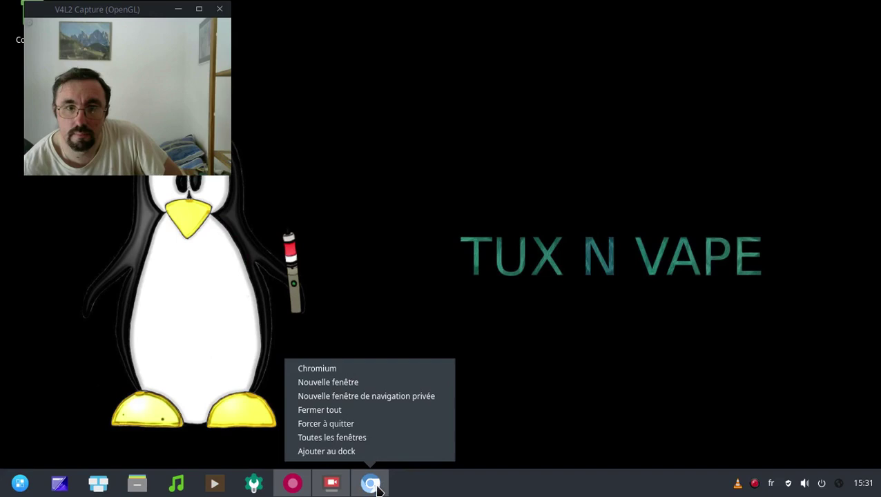
{"action": "left_click", "coordinate": [373, 426]}
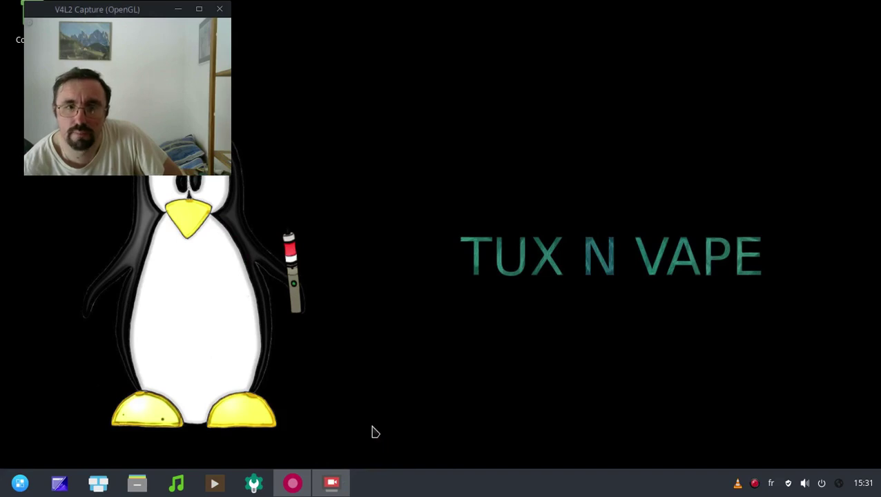
- Search the installed applications for "chr" and try launching Chromium again, closing all its windows at the end
{"action": "left_click", "coordinate": [22, 486]}
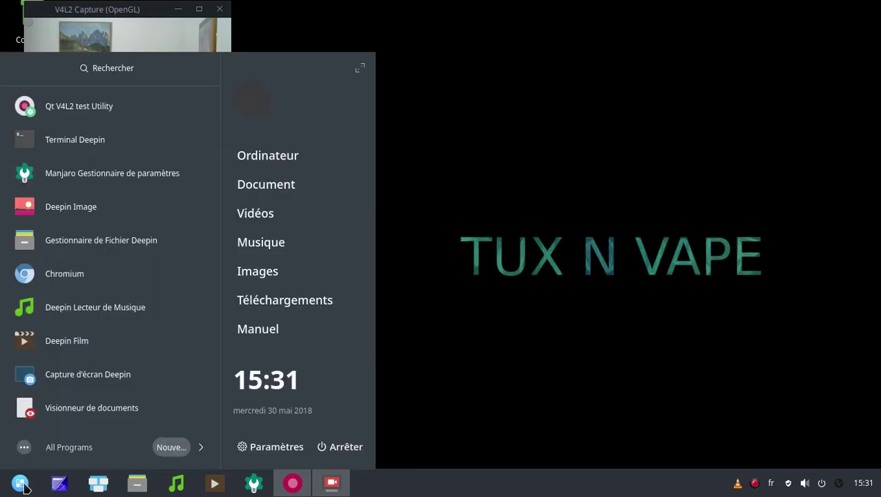
{"action": "left_click", "coordinate": [101, 75]}
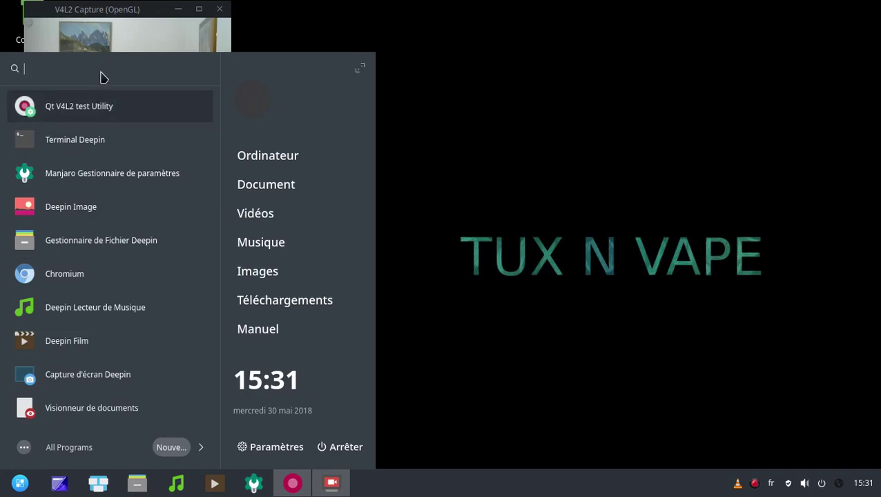
{"action": "type", "text": "chrio"}
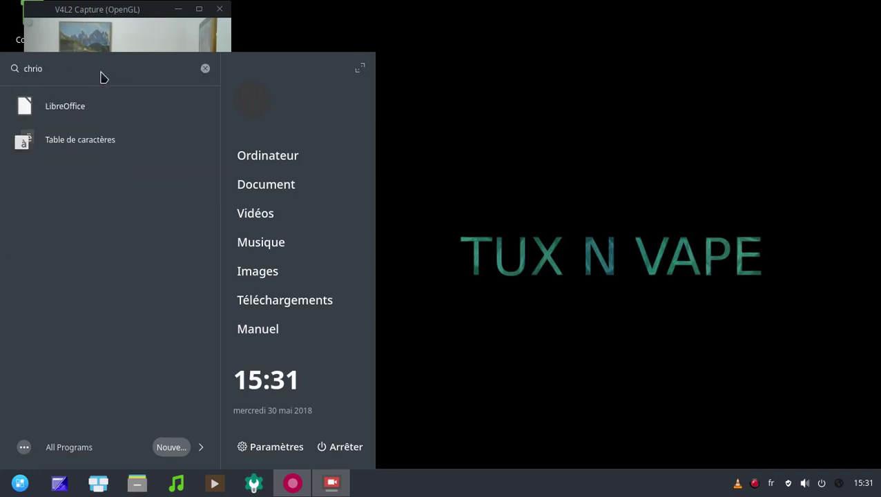
{"action": "key", "text": "BackSpace"}
{"action": "key", "text": "BackSpace"}
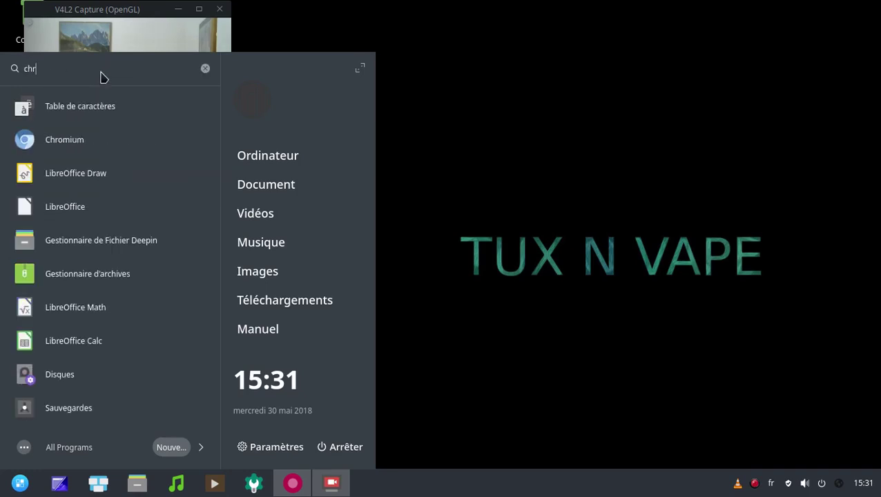
{"action": "left_click", "coordinate": [72, 152]}
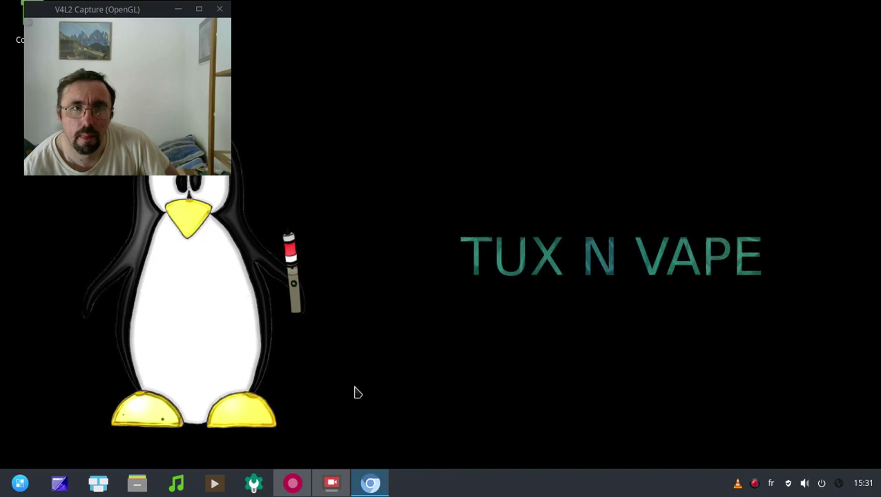
{"action": "right_click", "coordinate": [370, 487]}
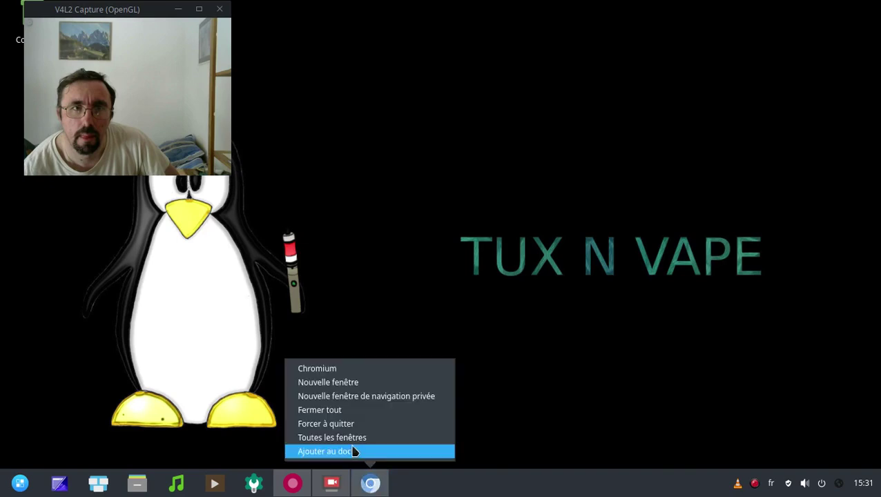
{"action": "left_click", "coordinate": [343, 413]}
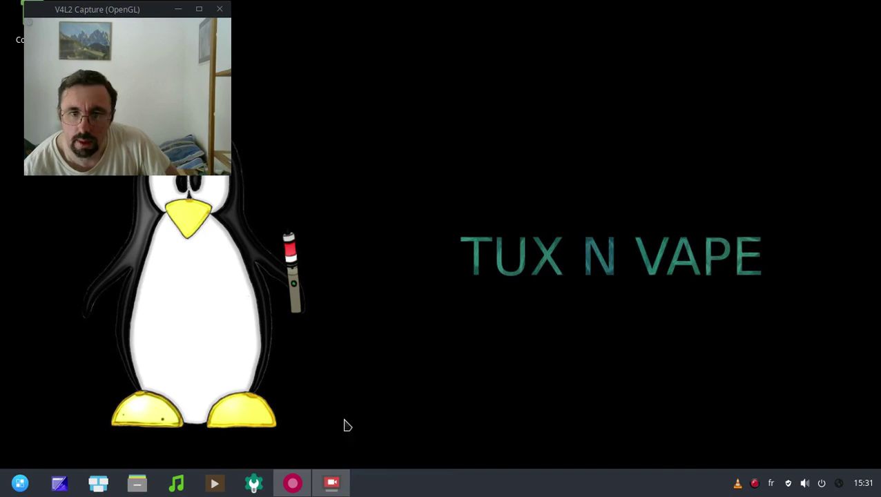
- Open the package manager, search for "firefox", and mark the Firefox package from the extra repository for installation
{"action": "right_click", "coordinate": [788, 485]}
{"action": "left_click", "coordinate": [747, 446]}
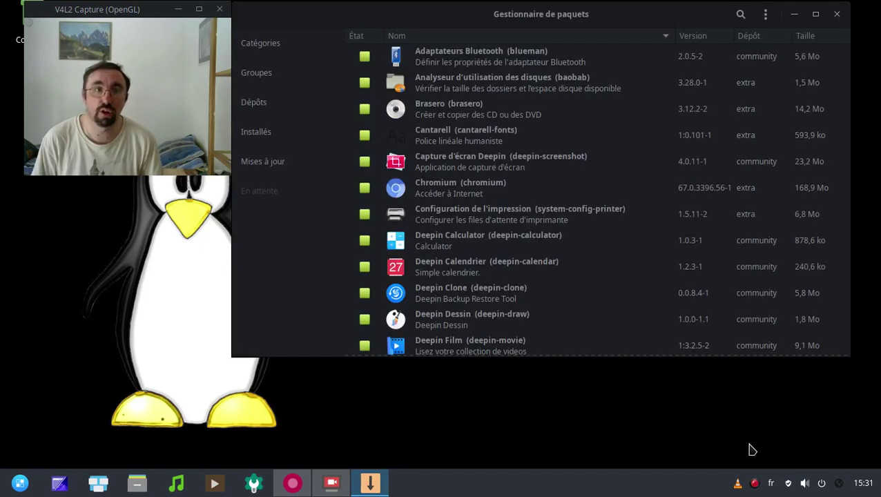
{"action": "key", "text": "ctrl+f"}
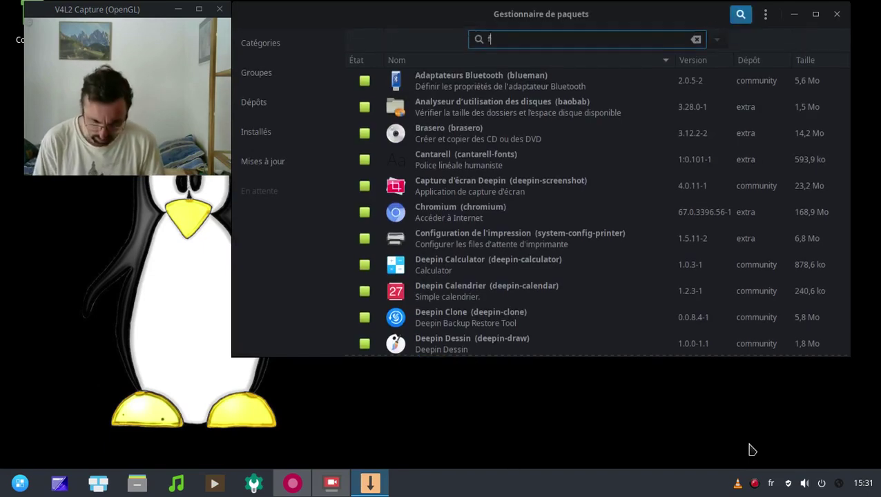
{"action": "type", "text": "firefox"}
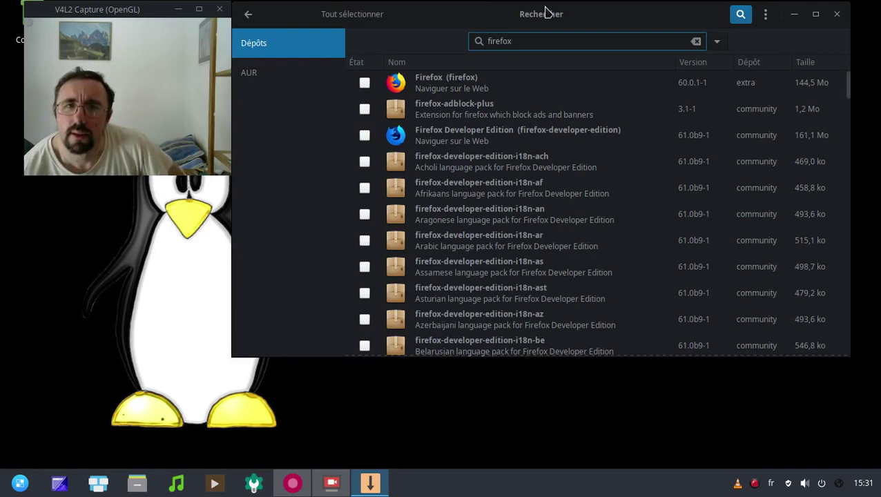
{"action": "left_click", "coordinate": [365, 82]}
{"action": "scroll", "coordinate": [659, 247], "scroll_direction": "down", "scroll_amount": 3}
{"action": "scroll", "coordinate": [601, 221], "scroll_direction": "down", "scroll_amount": 12}
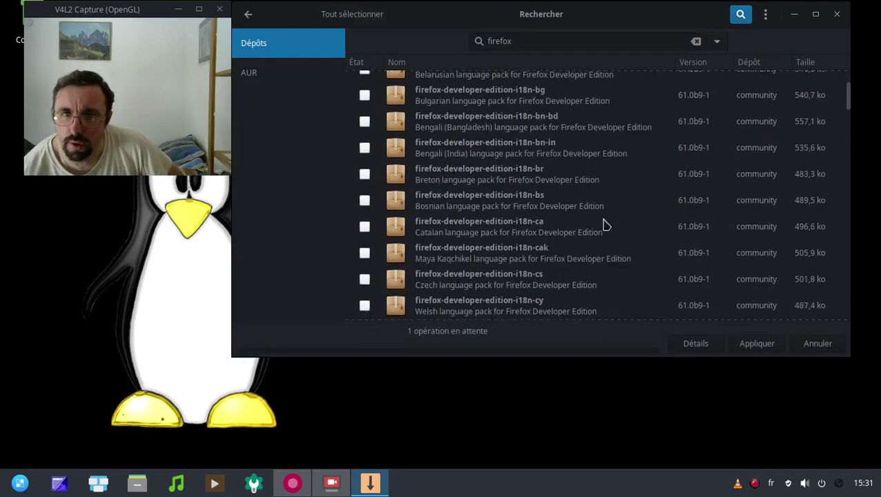
{"action": "scroll", "coordinate": [504, 221], "scroll_direction": "down", "scroll_amount": 9}
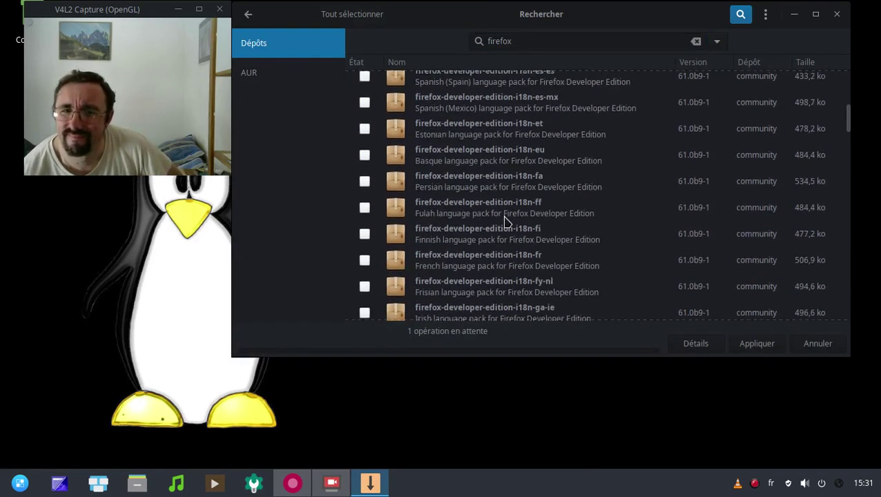
{"action": "scroll", "coordinate": [505, 221], "scroll_direction": "down", "scroll_amount": 12}
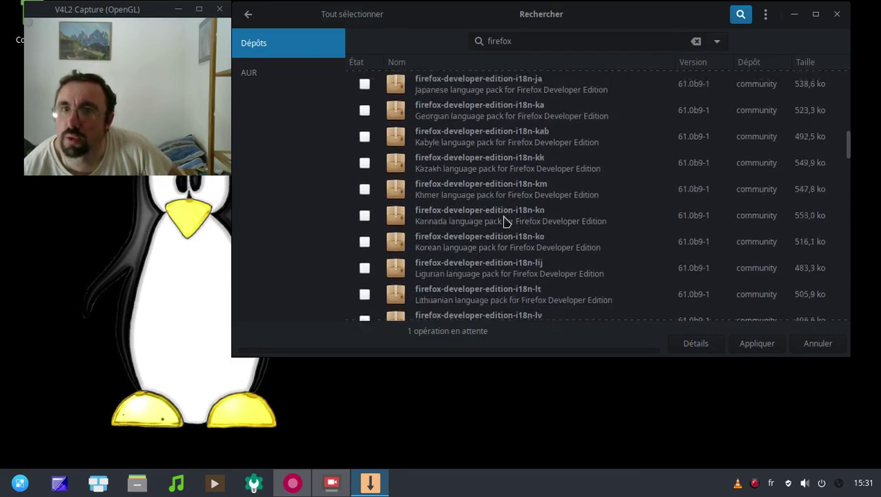
{"action": "scroll", "coordinate": [504, 221], "scroll_direction": "up", "scroll_amount": 3}
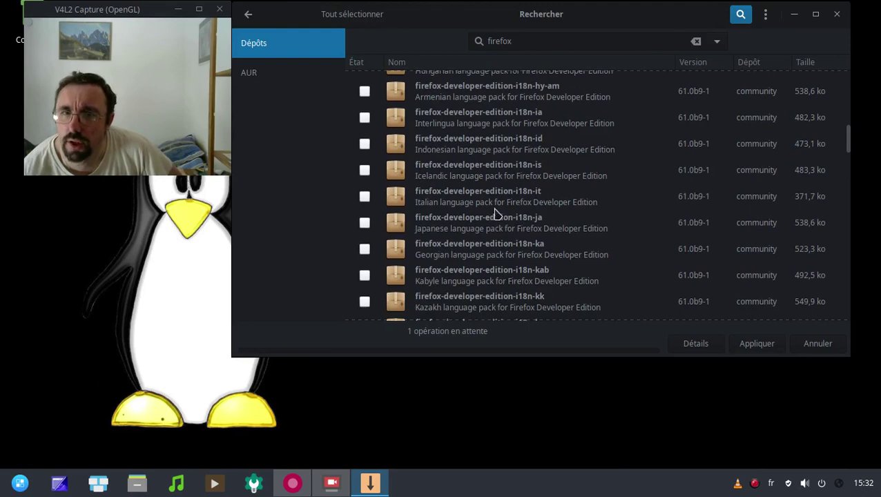
{"action": "scroll", "coordinate": [514, 190], "scroll_direction": "up", "scroll_amount": 3}
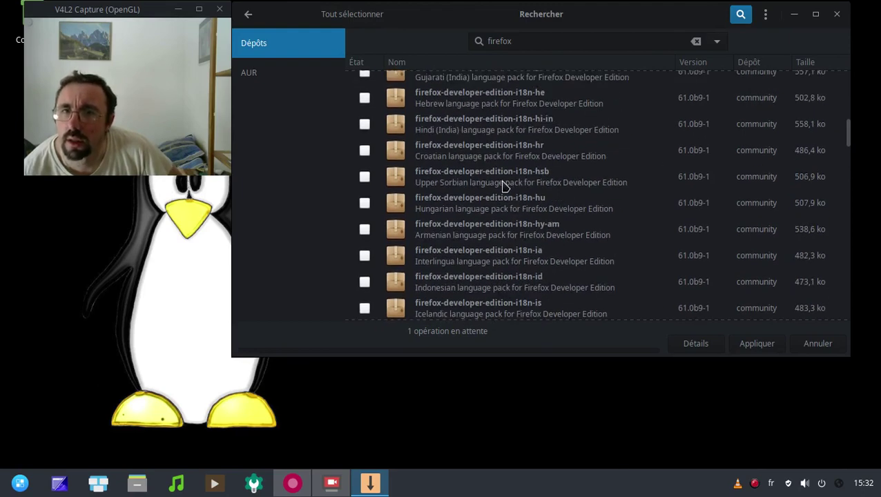
{"action": "scroll", "coordinate": [504, 186], "scroll_direction": "up", "scroll_amount": 5}
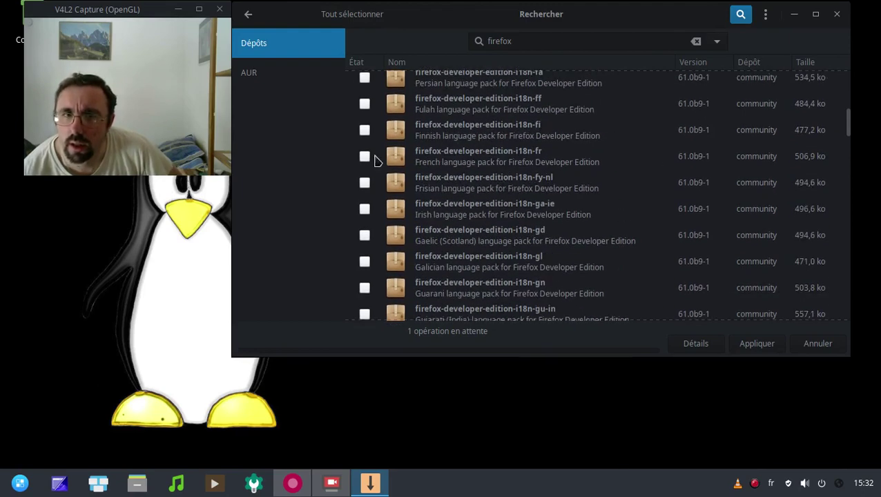
{"action": "left_click", "coordinate": [363, 158]}
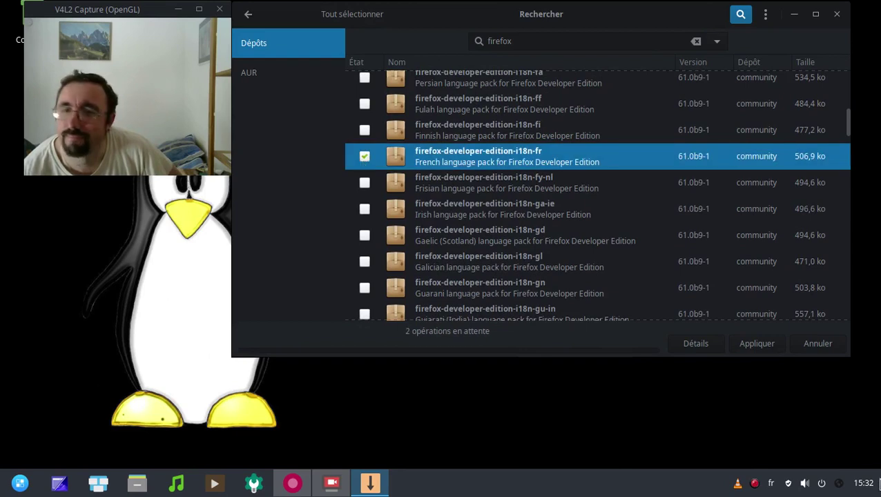
{"action": "left_click", "coordinate": [753, 348]}
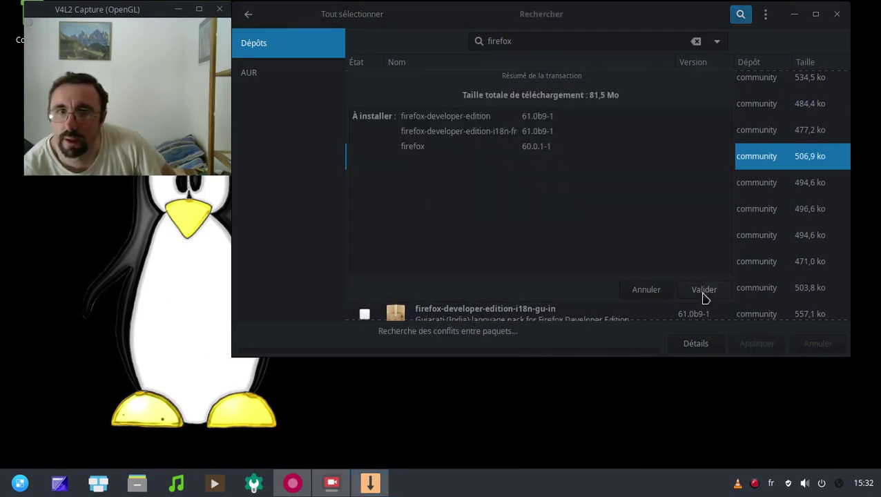
{"action": "left_click", "coordinate": [649, 299]}
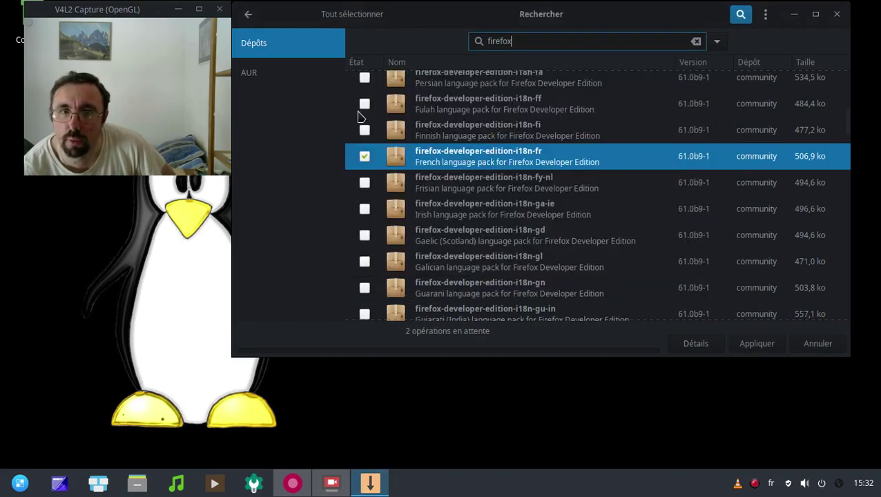
{"action": "left_click", "coordinate": [364, 156]}
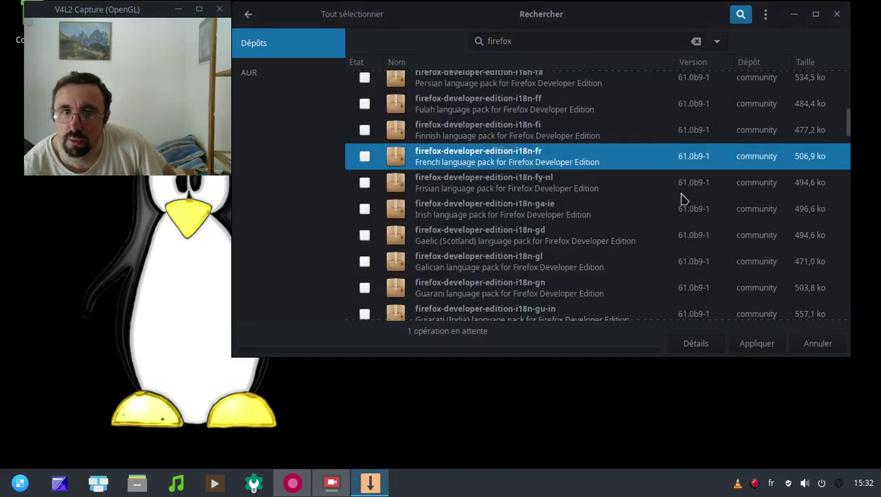
- Mark firefox-i18n-fr, the French language pack for regular Firefox, for installation
{"action": "scroll", "coordinate": [625, 196], "scroll_direction": "down", "scroll_amount": 5}
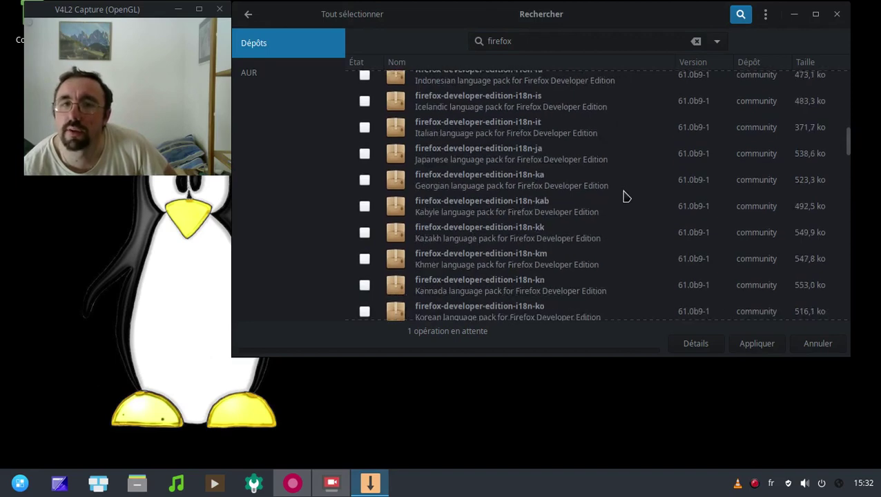
{"action": "scroll", "coordinate": [625, 197], "scroll_direction": "down", "scroll_amount": 8}
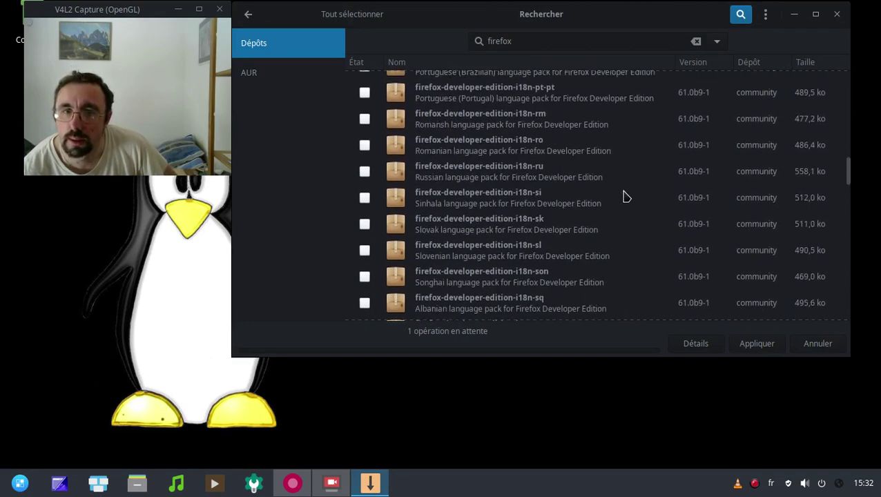
{"action": "scroll", "coordinate": [625, 197], "scroll_direction": "down", "scroll_amount": 10}
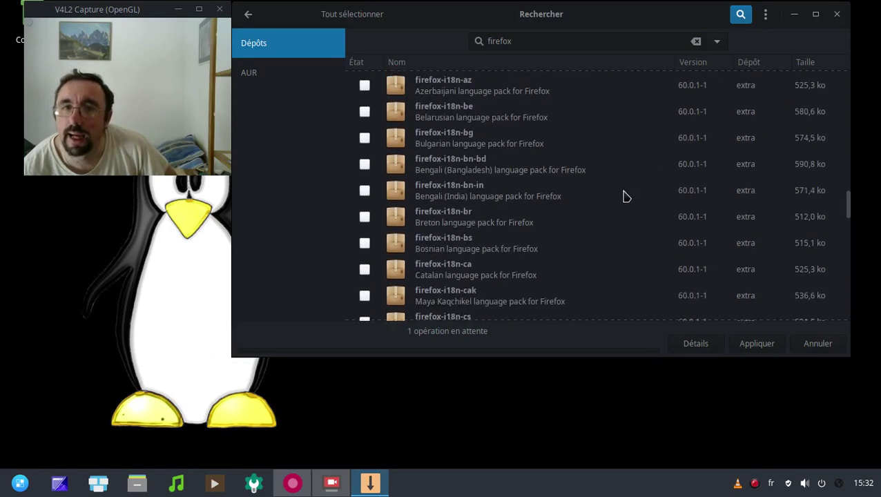
{"action": "scroll", "coordinate": [626, 197], "scroll_direction": "down", "scroll_amount": 8}
{"action": "scroll", "coordinate": [507, 234], "scroll_direction": "down", "scroll_amount": 7}
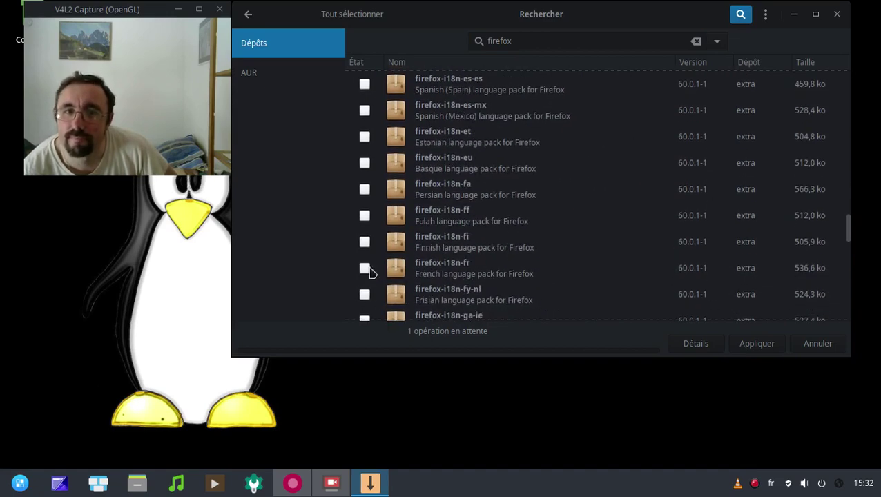
{"action": "left_click", "coordinate": [365, 268]}
- Apply the installation of firefox and firefox-i18n-fr, authorizing it with the account password
{"action": "left_click", "coordinate": [747, 349]}
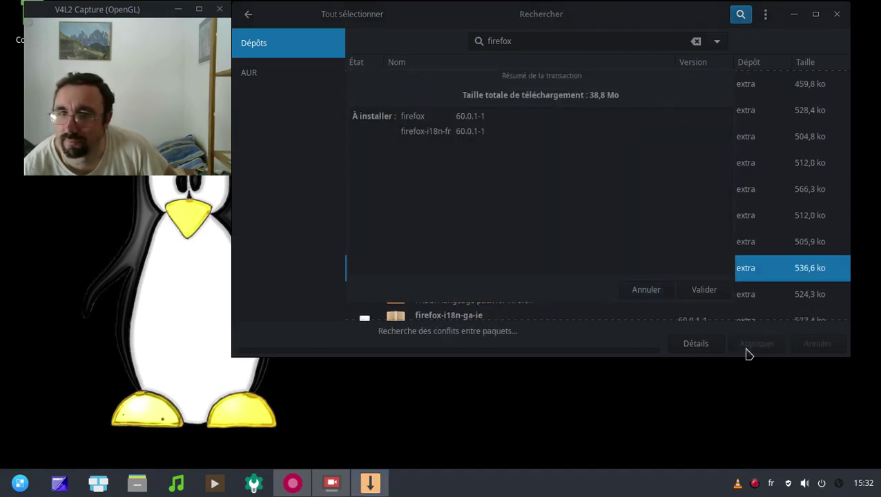
{"action": "left_click", "coordinate": [703, 291]}
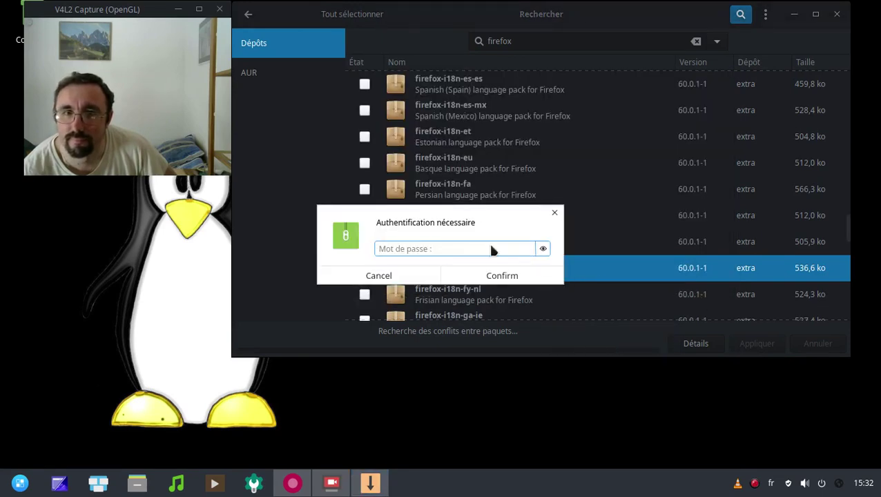
{"action": "type", "text": "********"}
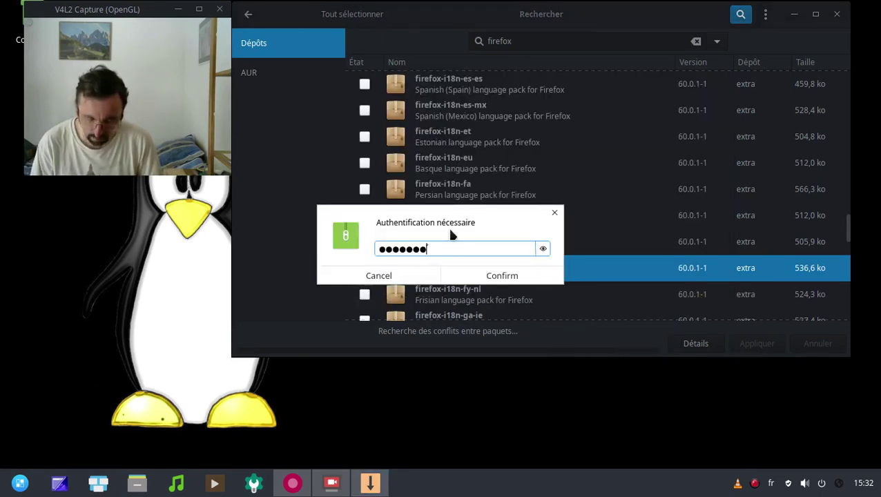
{"action": "key", "text": "Return"}
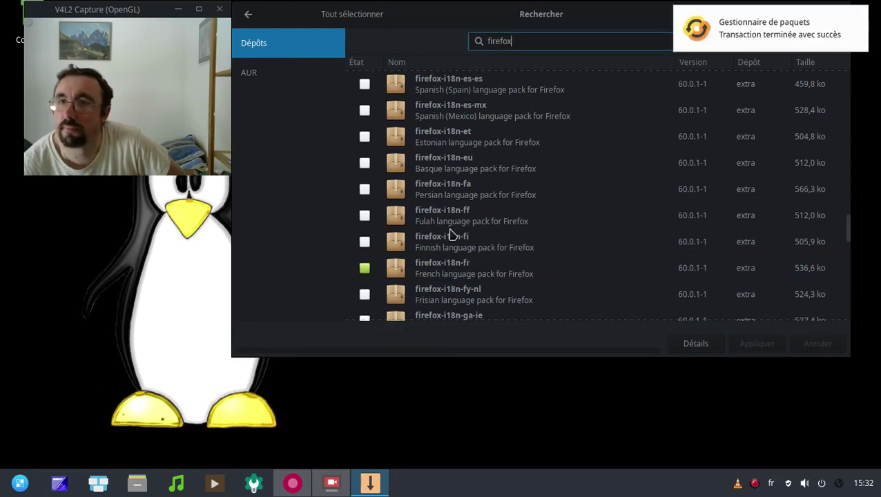
- Close the package manager and try to quit the VLC instance still running in the background
{"action": "left_click", "coordinate": [844, 31]}
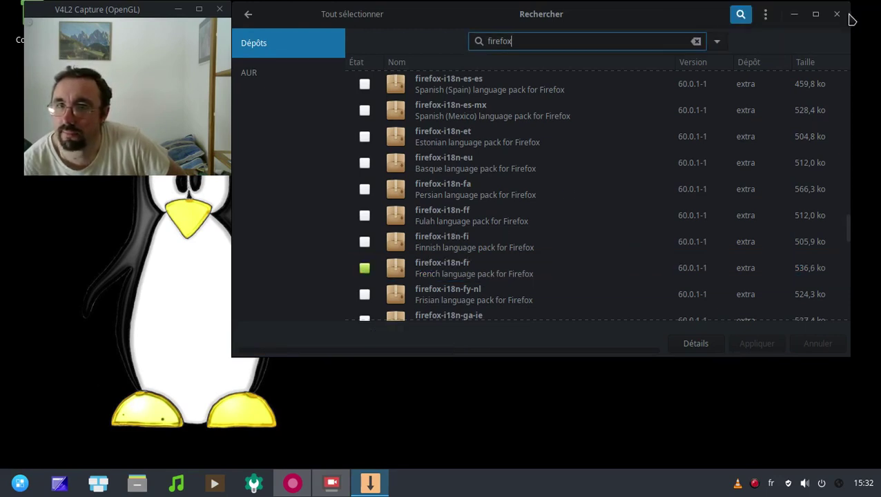
{"action": "left_click", "coordinate": [836, 16]}
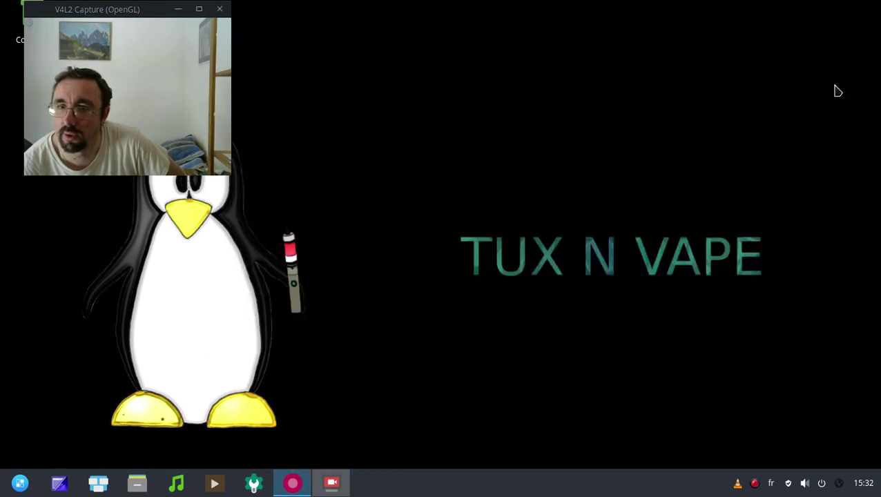
{"action": "right_click", "coordinate": [746, 485]}
{"action": "left_click", "coordinate": [710, 462]}
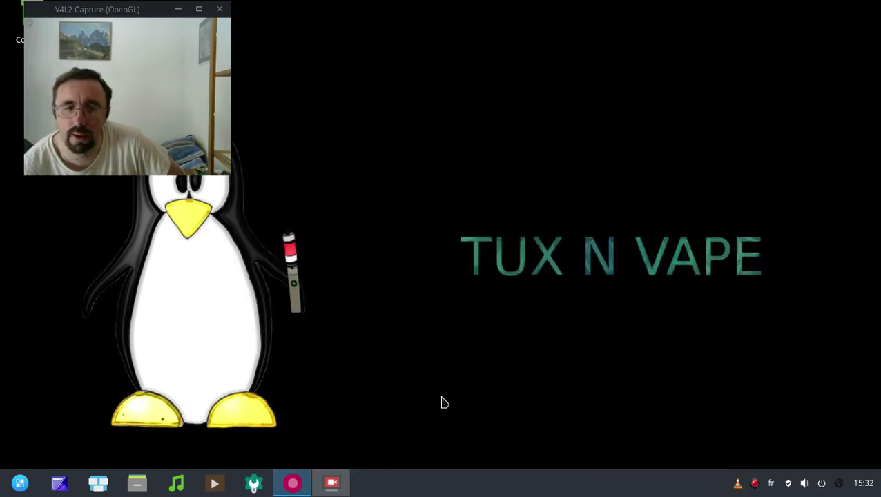
- Search the application launcher for "firefox" and try to launch the newly installed Firefox
{"action": "left_click", "coordinate": [19, 485]}
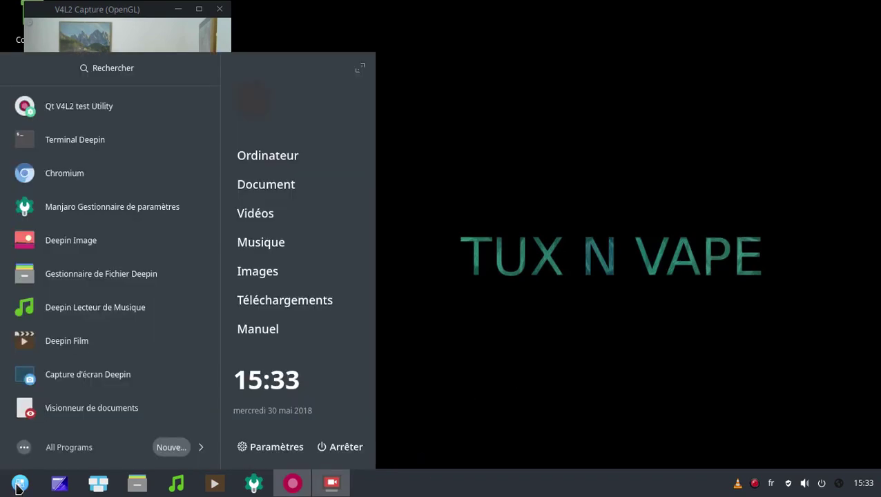
{"action": "type", "text": "firefox"}
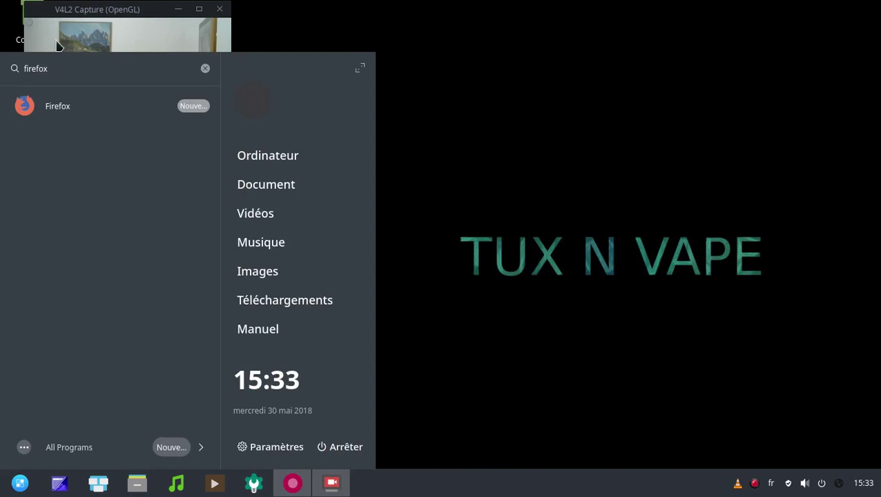
{"action": "left_click", "coordinate": [75, 110]}
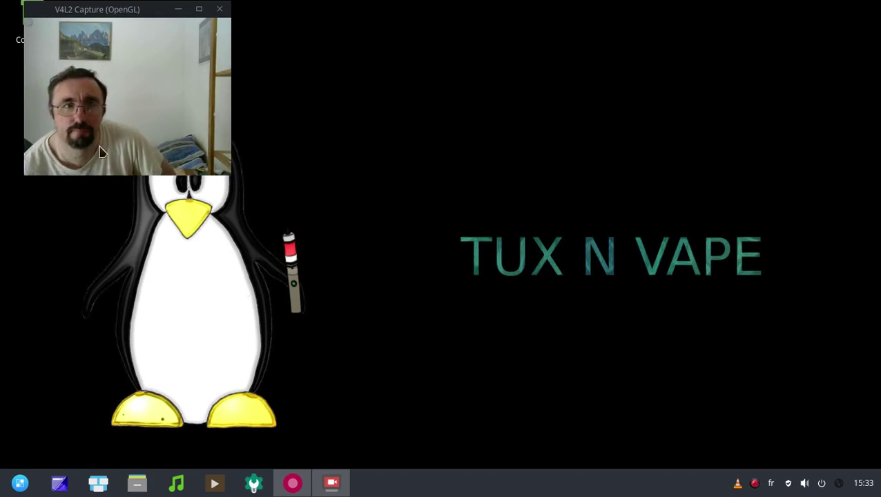
- Retry launching Firefox by searching for "firefox" in the application launcher again
{"action": "left_click", "coordinate": [20, 485]}
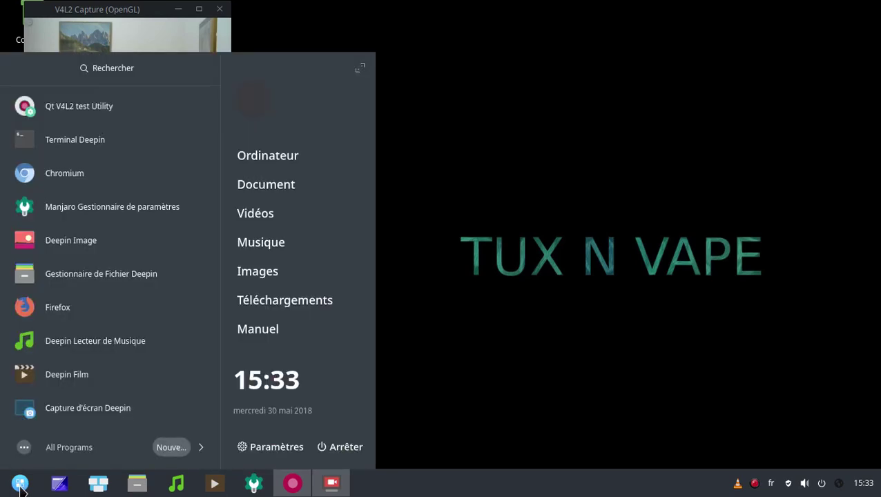
{"action": "left_click", "coordinate": [115, 69]}
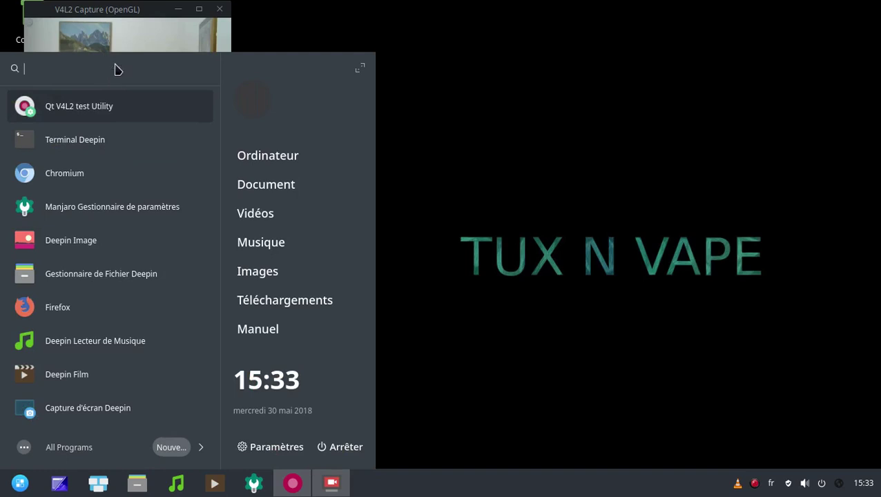
{"action": "type", "text": "firfef"}
{"action": "key", "text": "BackSpace"}
{"action": "key", "text": "BackSpace"}
{"action": "key", "text": "BackSpace"}
{"action": "key", "text": "BackSpace"}
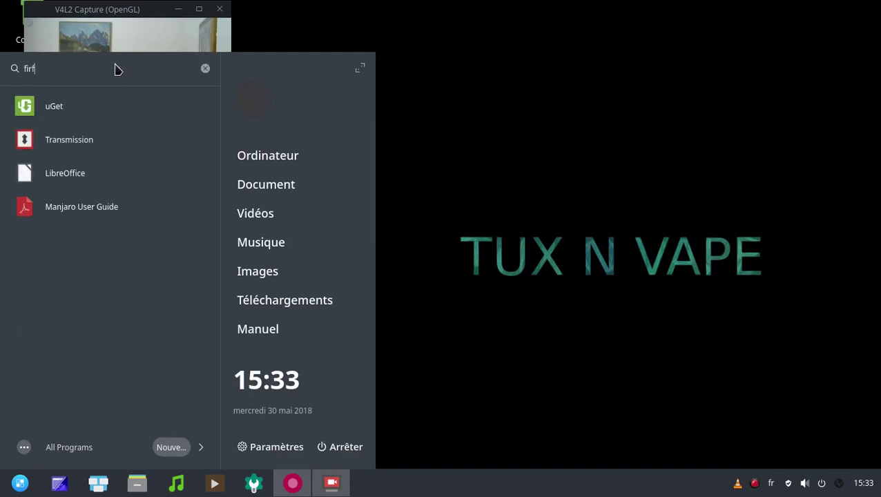
{"action": "type", "text": "refox"}
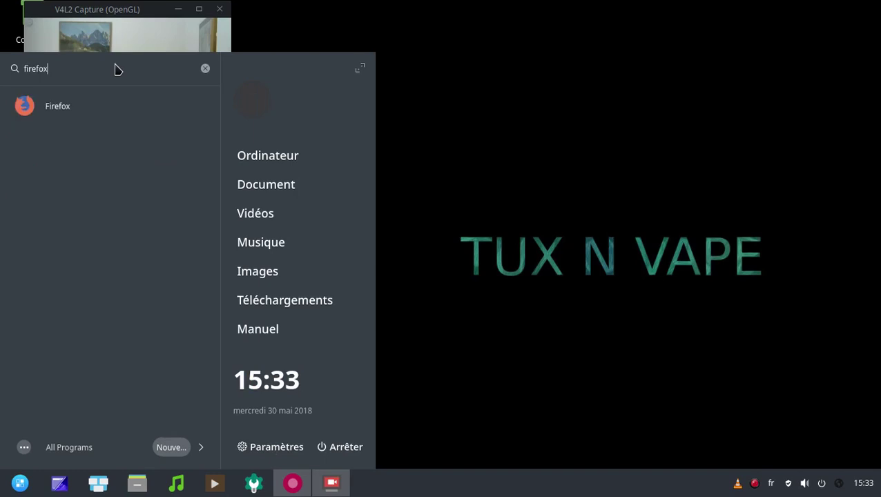
{"action": "left_click", "coordinate": [97, 114]}
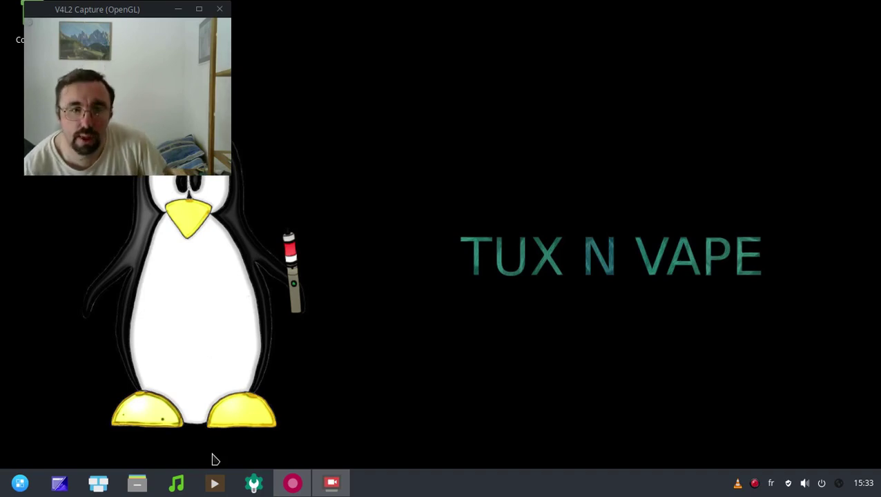
- Open Deepin Terminal, try to start Firefox in the background with "firefox &", and exit the terminal
{"action": "left_click", "coordinate": [20, 484]}
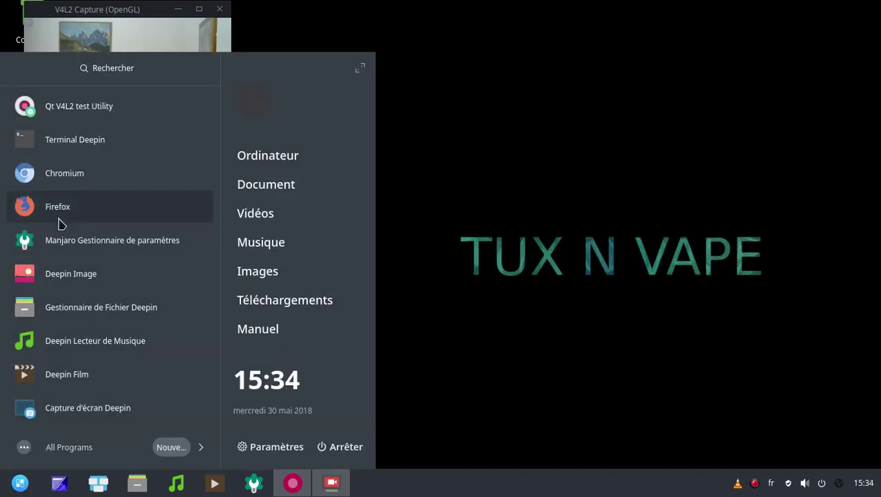
{"action": "left_click", "coordinate": [109, 141]}
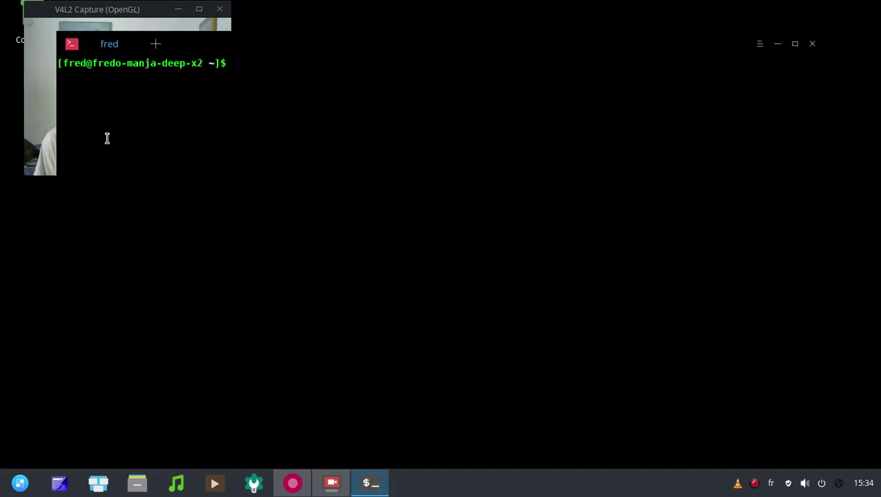
{"action": "type", "text": "firefox &"}
{"action": "key", "text": "Return"}
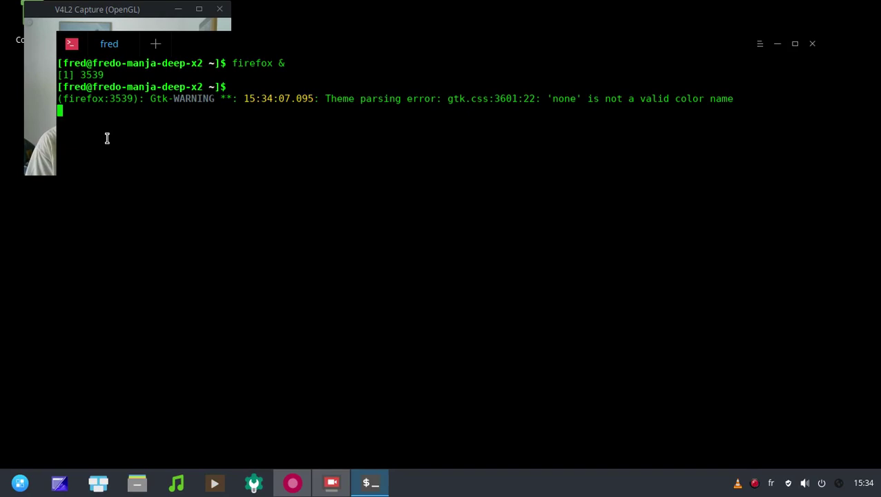
{"action": "key", "text": "Return"}
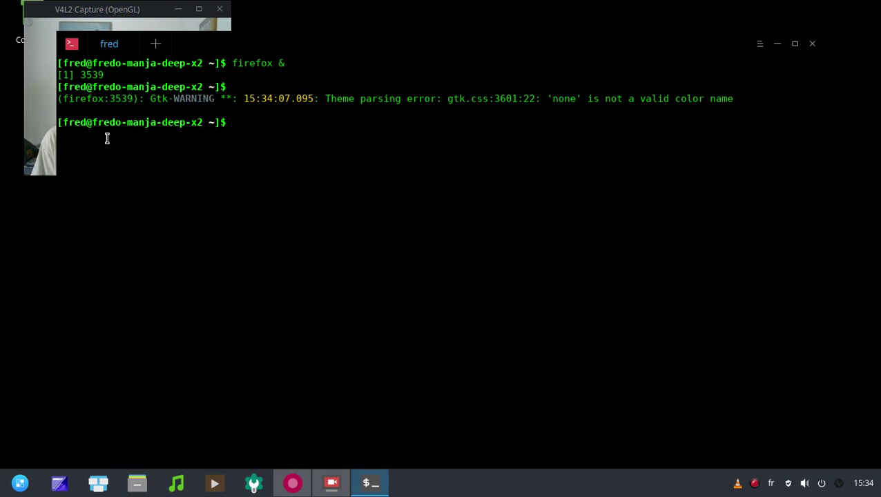
{"action": "type", "text": "it"}
{"action": "key", "text": "Return"}
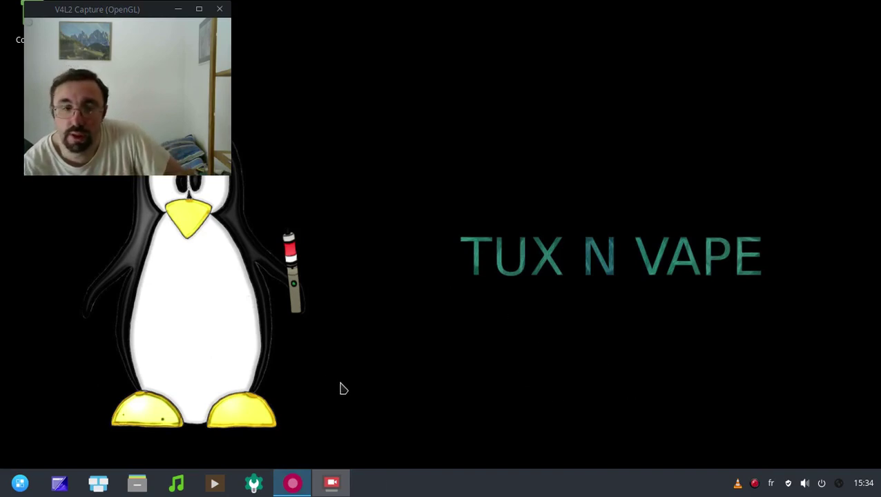
- Open the Personnalisation settings, try enabling the window effects (Activer les effets de fenêtre), switch them back off, and close the settings
{"action": "left_click", "coordinate": [263, 489]}
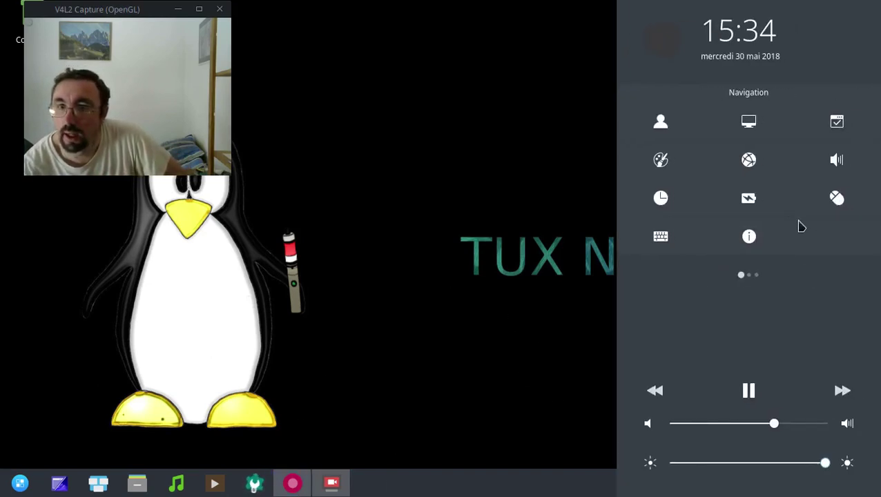
{"action": "left_click", "coordinate": [666, 170]}
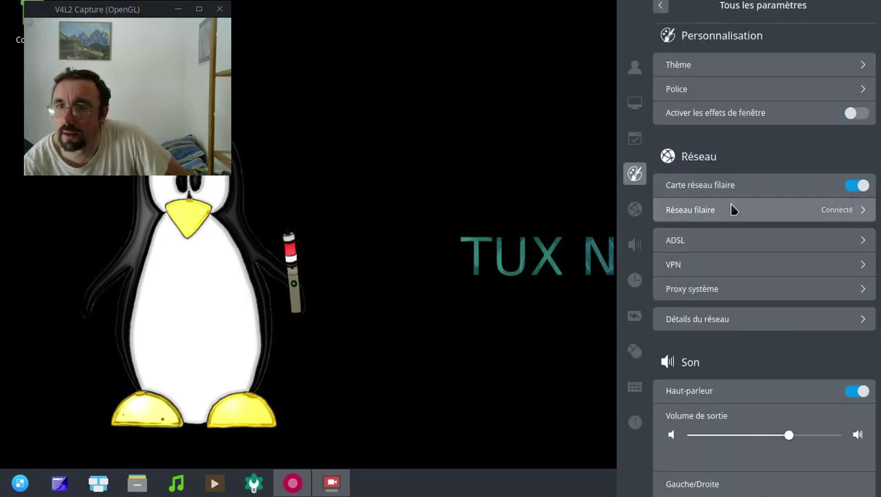
{"action": "left_click", "coordinate": [865, 116]}
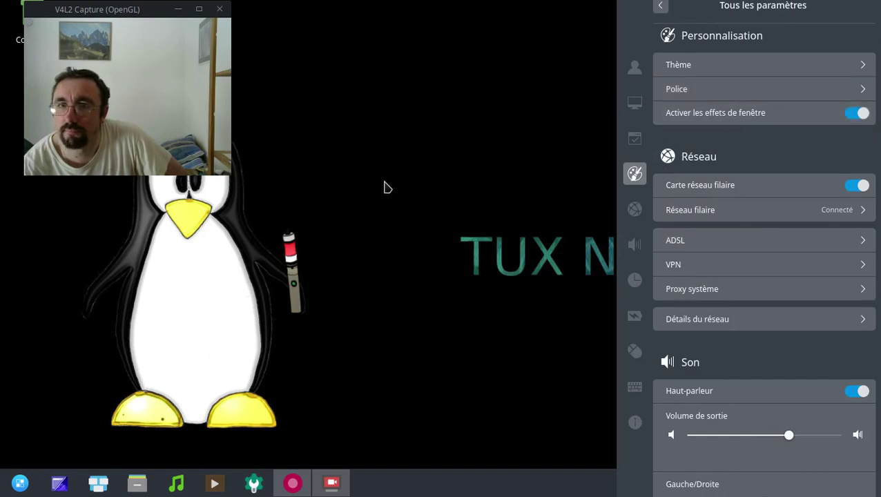
{"action": "left_click", "coordinate": [865, 118]}
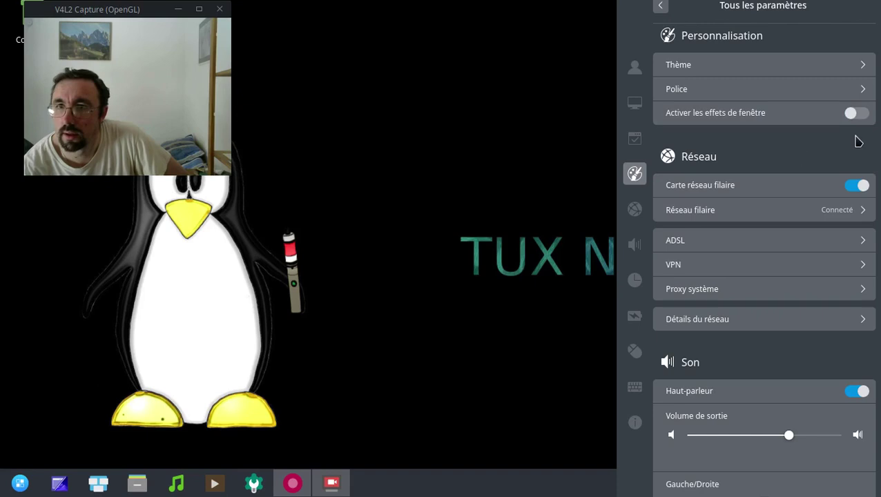
{"action": "left_click", "coordinate": [862, 125]}
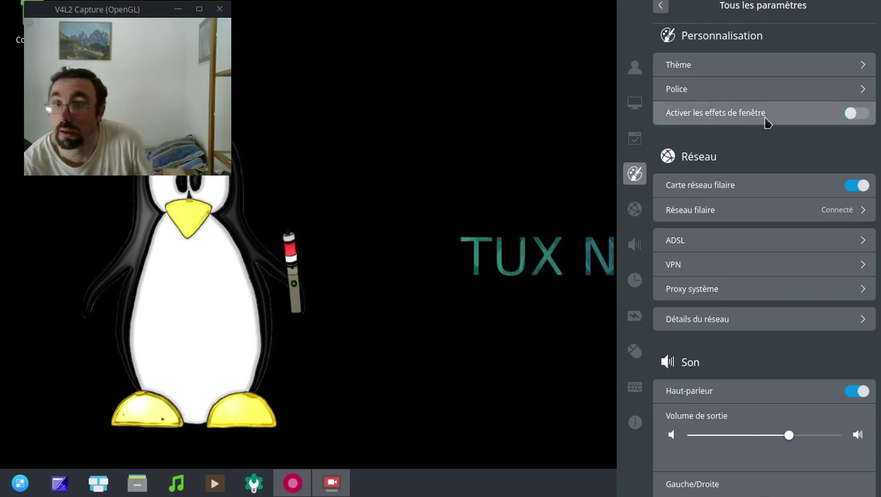
{"action": "left_click", "coordinate": [663, 7]}
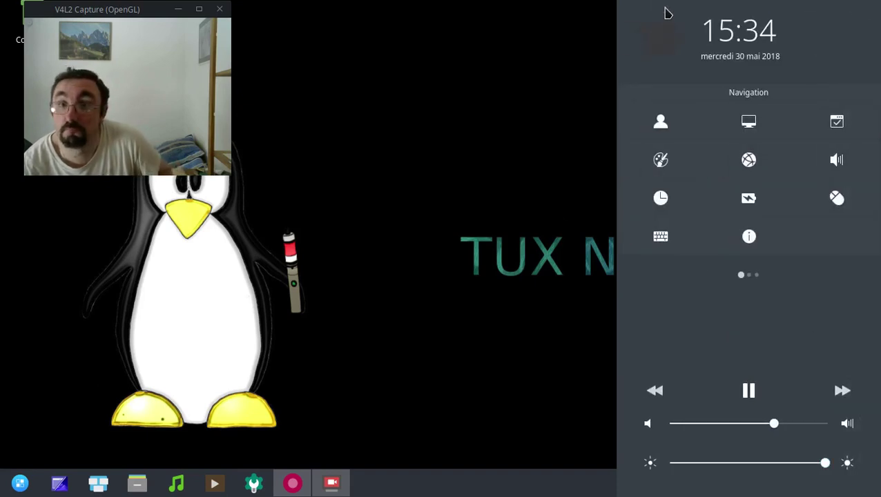
{"action": "left_click", "coordinate": [516, 285]}
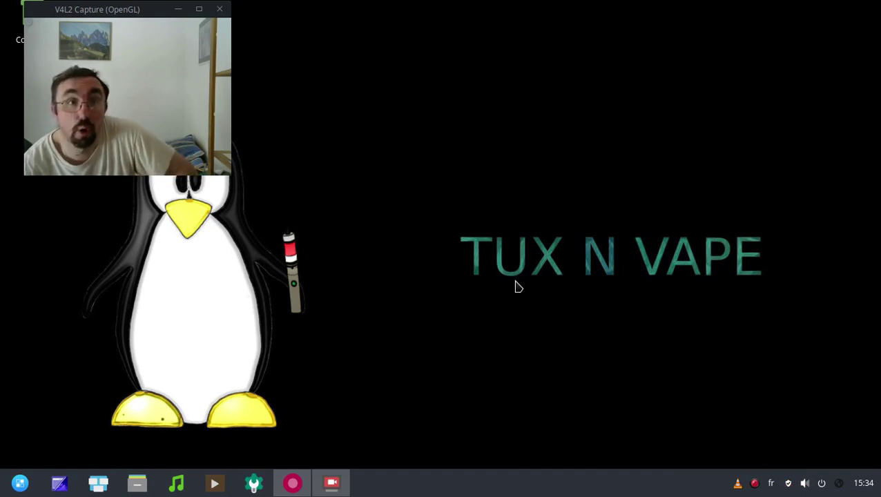